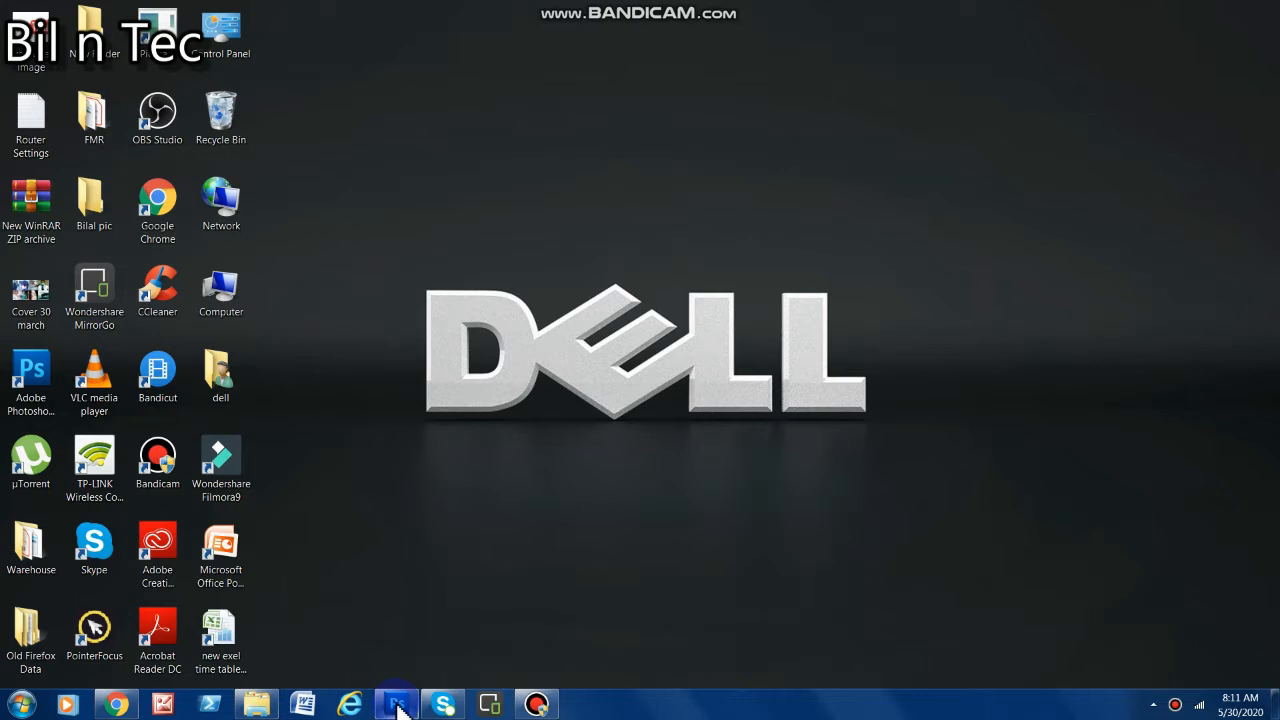
Step: Switch to Photoshop and open the photo IMG_20171030_123452.jpg from the Camera folder
click(396, 704)
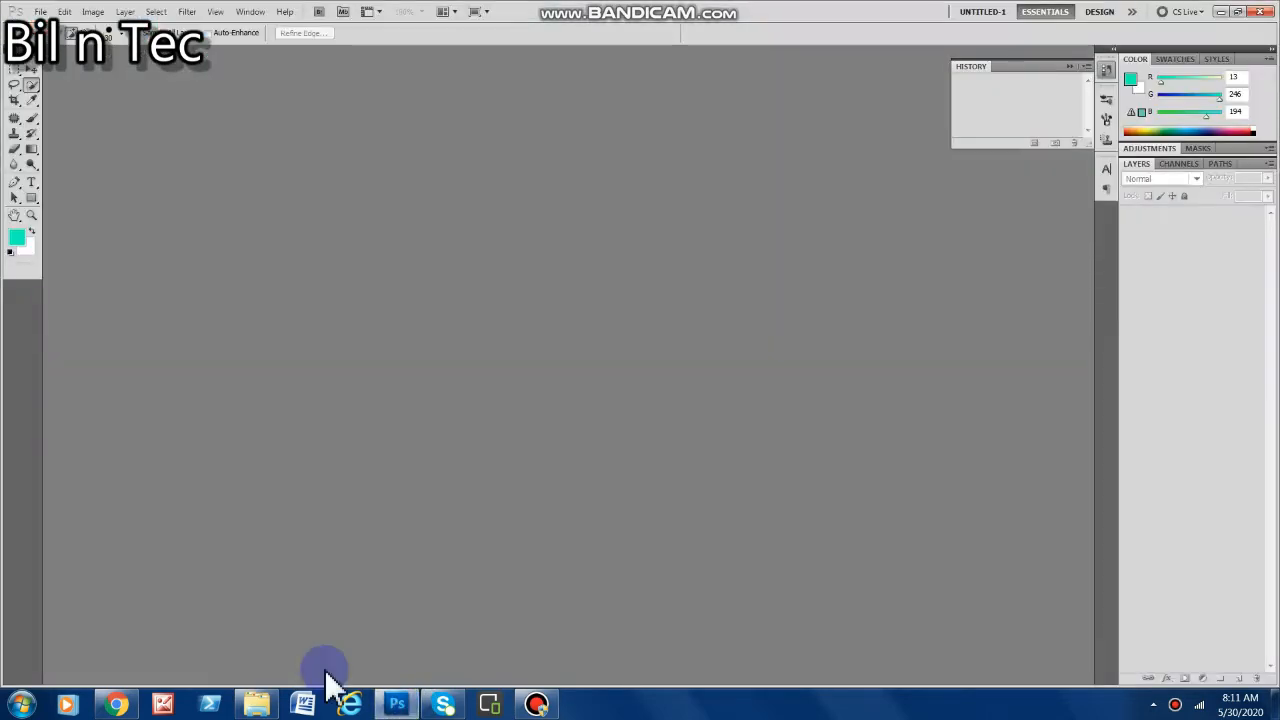
click(256, 704)
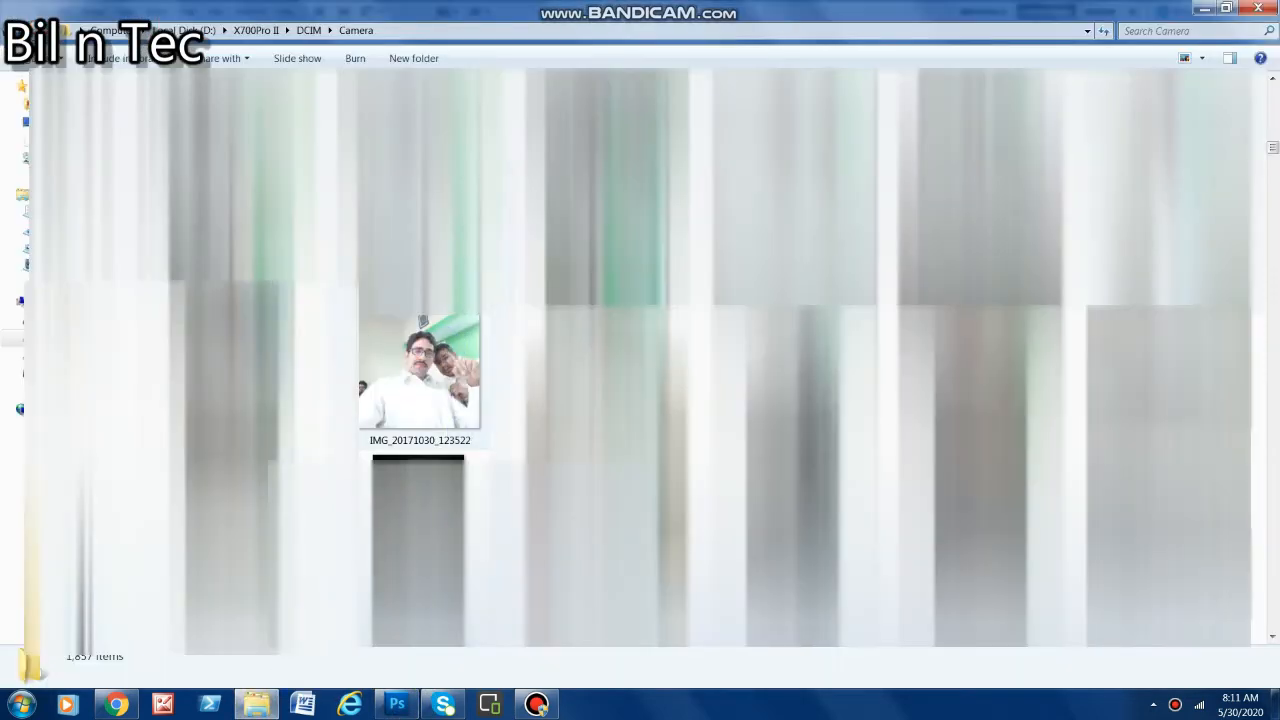
click(419, 372)
drag(420, 640, 412, 414)
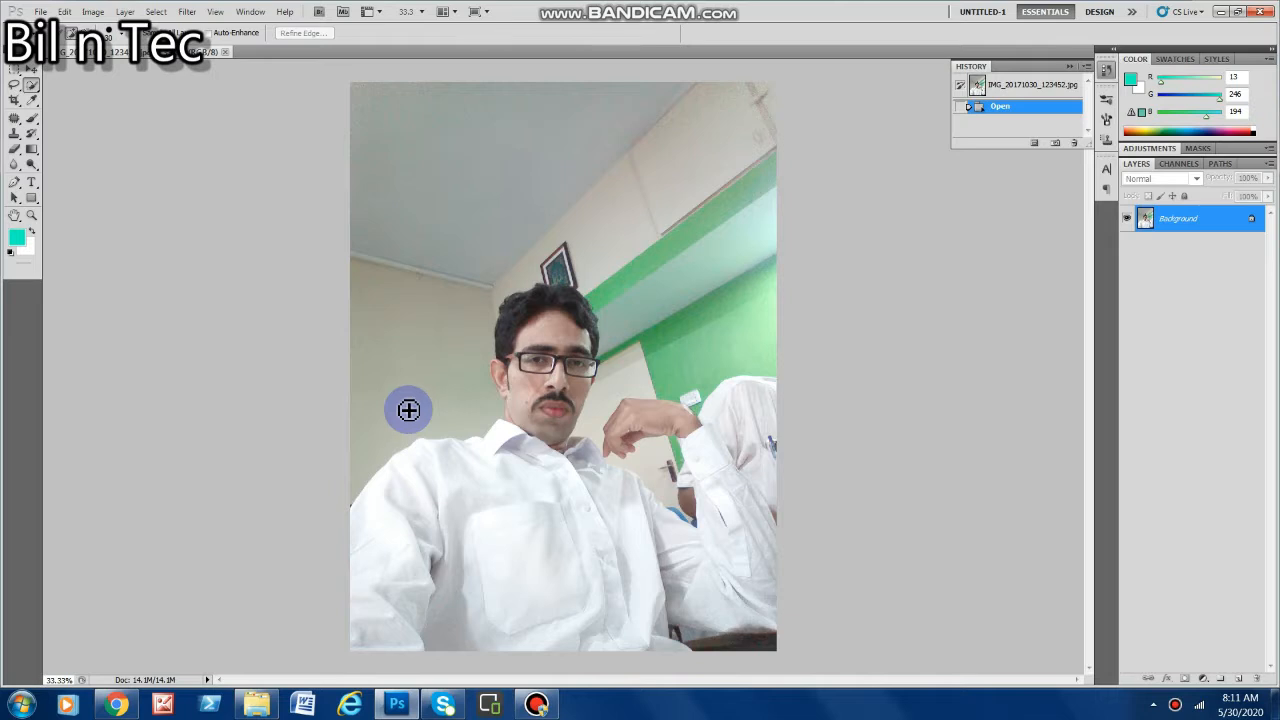
Step: Select the man's face, hair and white shirt with the Quick Selection Tool, leaving out the picture frame above his head
click(36, 90)
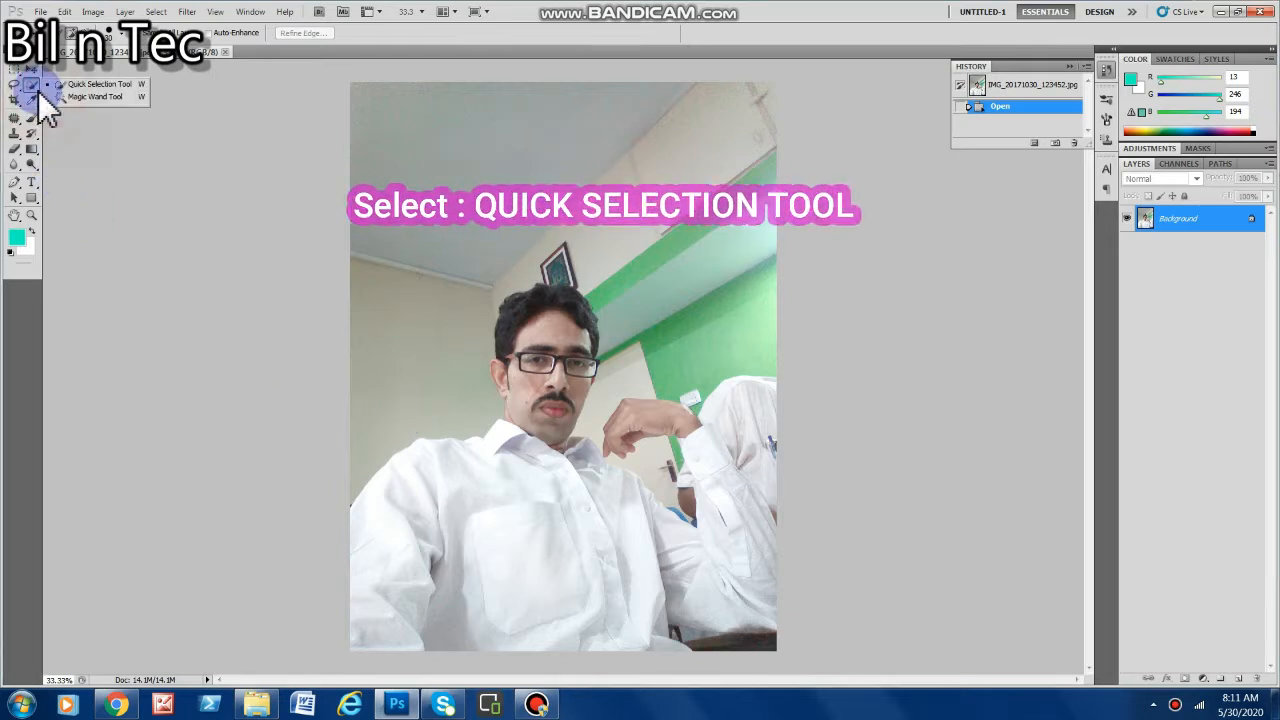
click(100, 85)
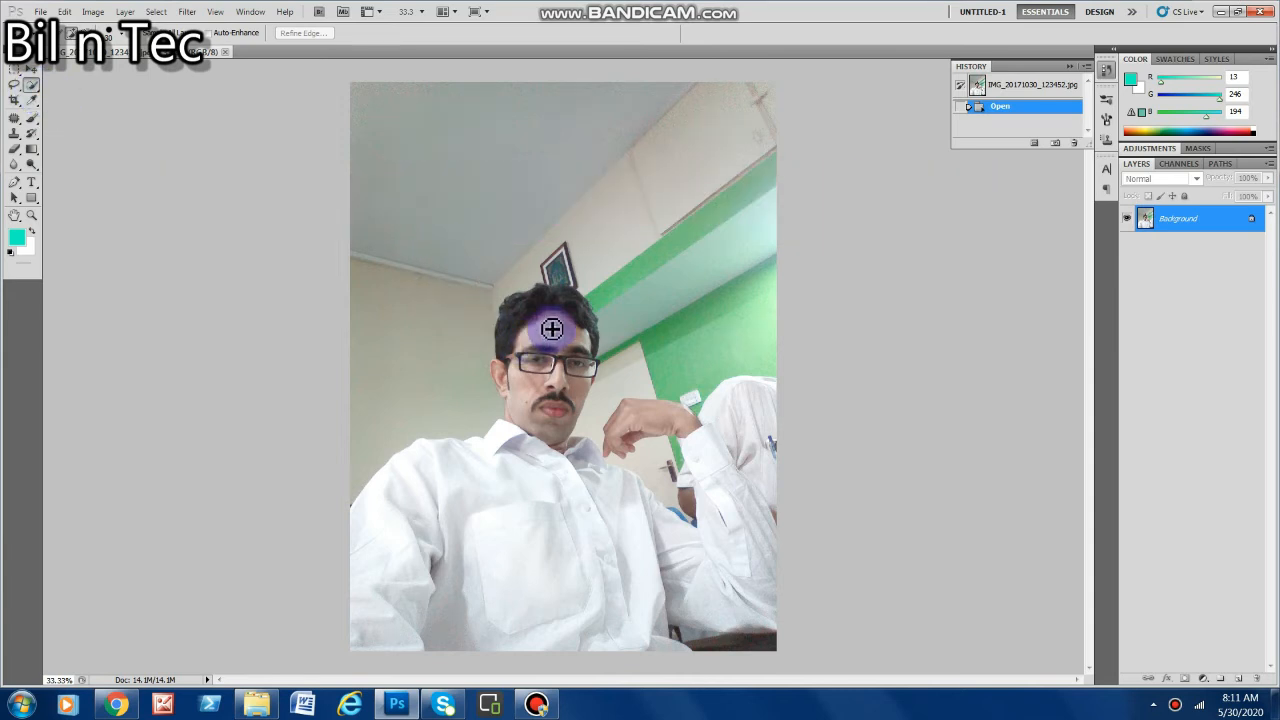
mouse_move(552, 327)
mouse_down()
mouse_move(504, 432)
mouse_move(406, 458)
mouse_move(349, 521)
mouse_move(433, 548)
mouse_move(453, 618)
mouse_move(474, 632)
mouse_move(605, 648)
mouse_up()
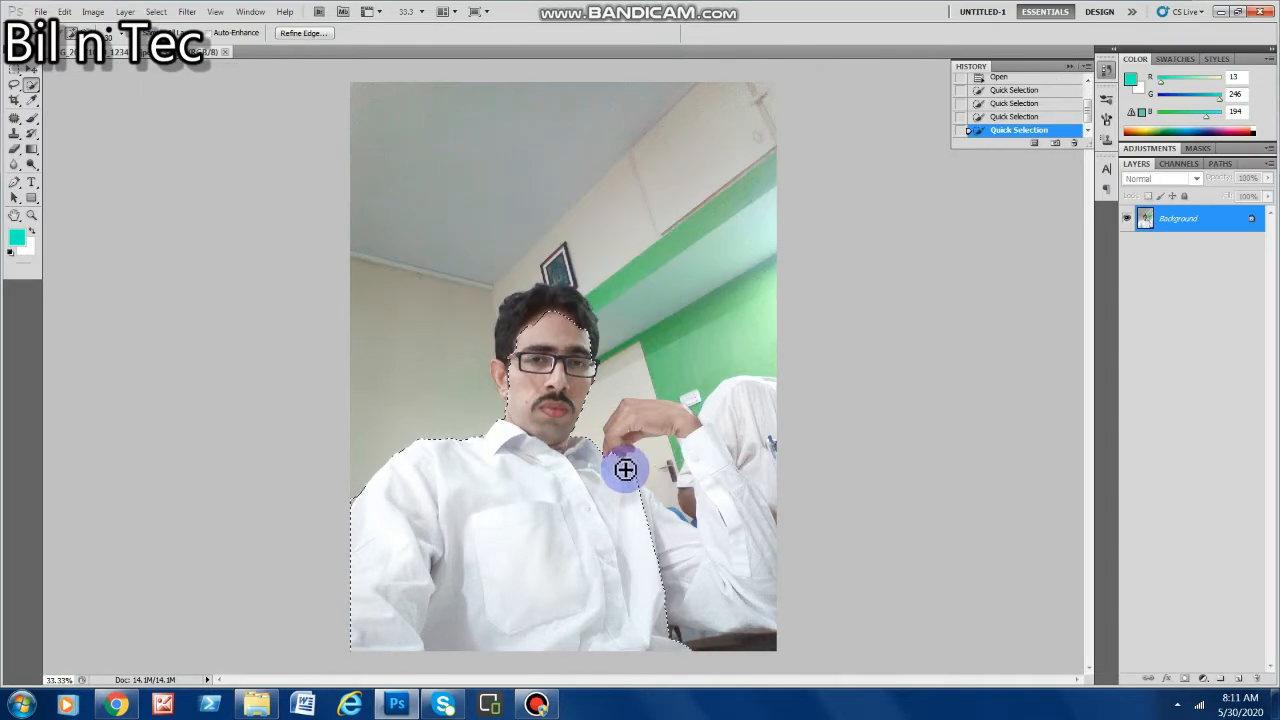
mouse_move(591, 438)
mouse_down()
mouse_move(660, 520)
mouse_move(696, 527)
mouse_move(694, 509)
mouse_move(684, 515)
mouse_up()
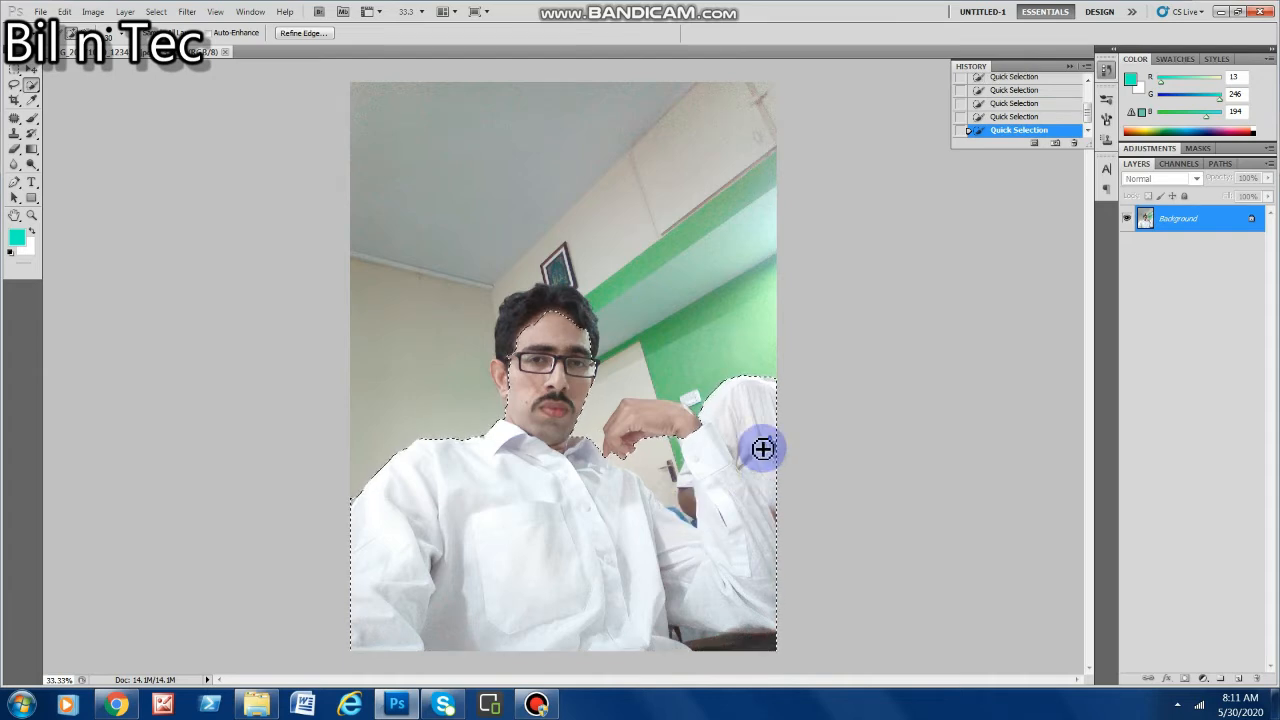
drag(551, 332, 551, 325)
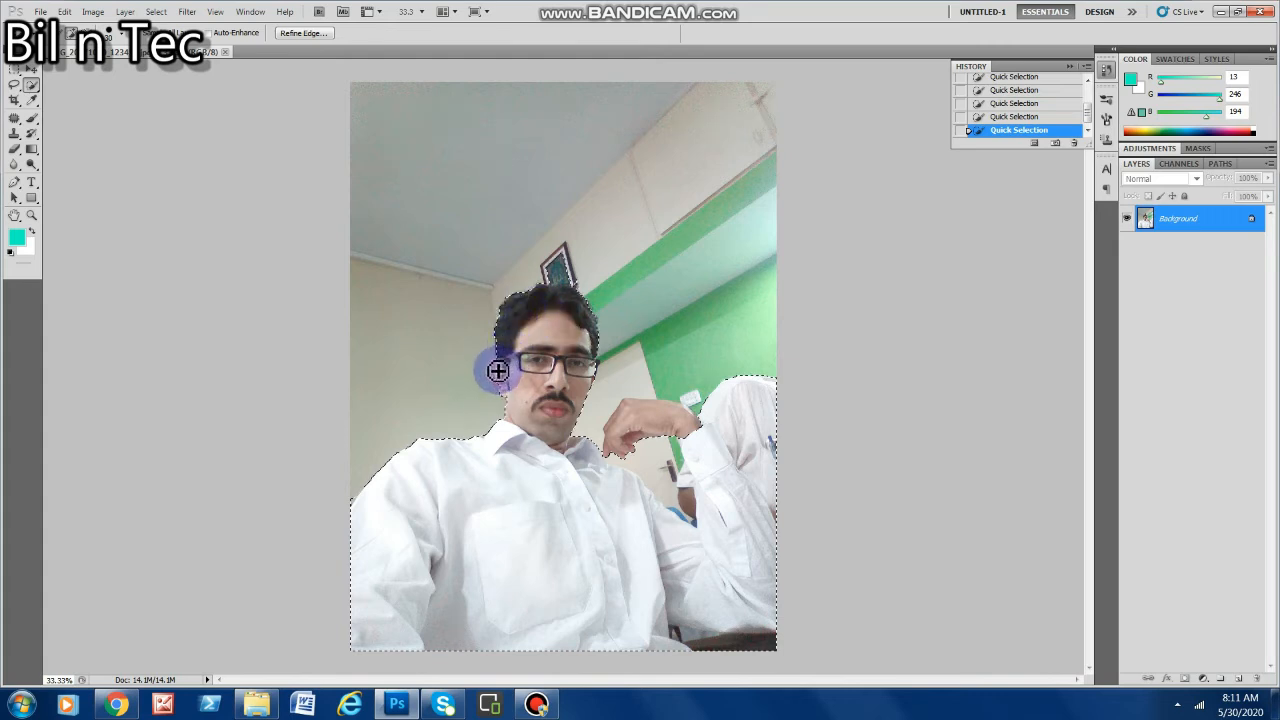
alt+click(558, 252)
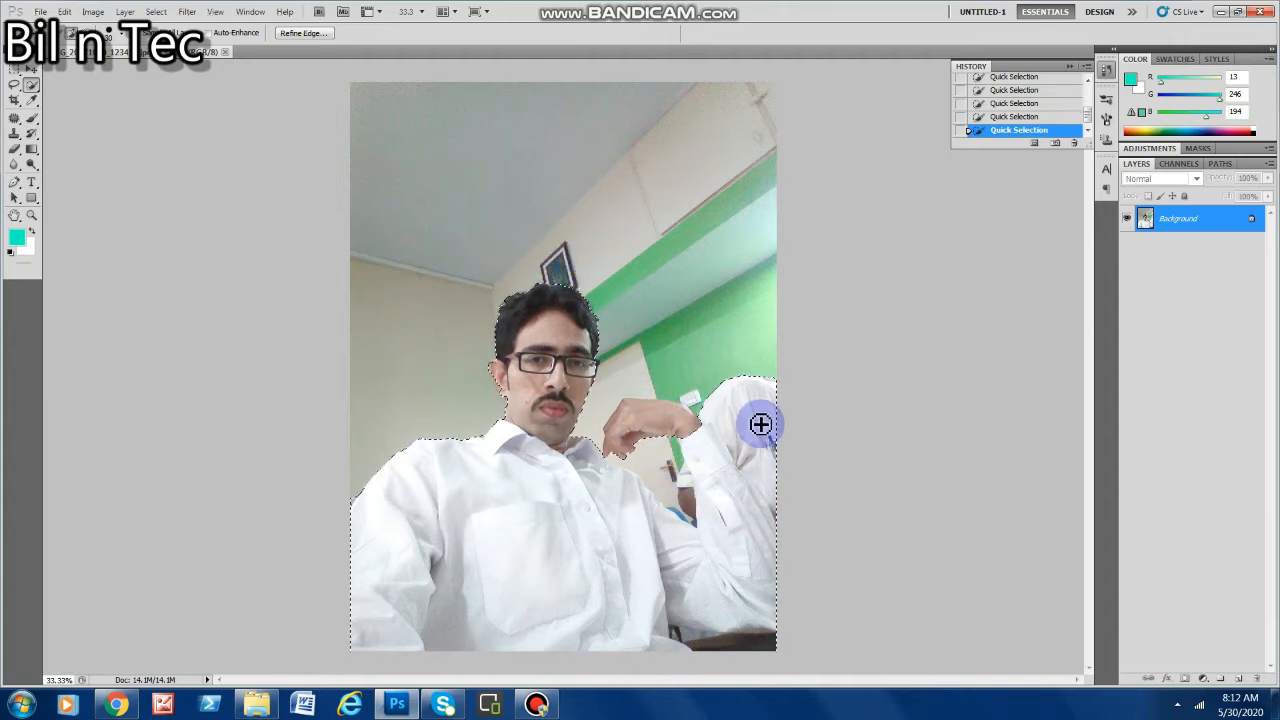
Step: Add the man's raised hand to the selection and subtract the wall area between his face and hand
mouse_move(755, 381)
mouse_down()
mouse_move(699, 432)
mouse_move(680, 543)
mouse_move(647, 442)
mouse_up()
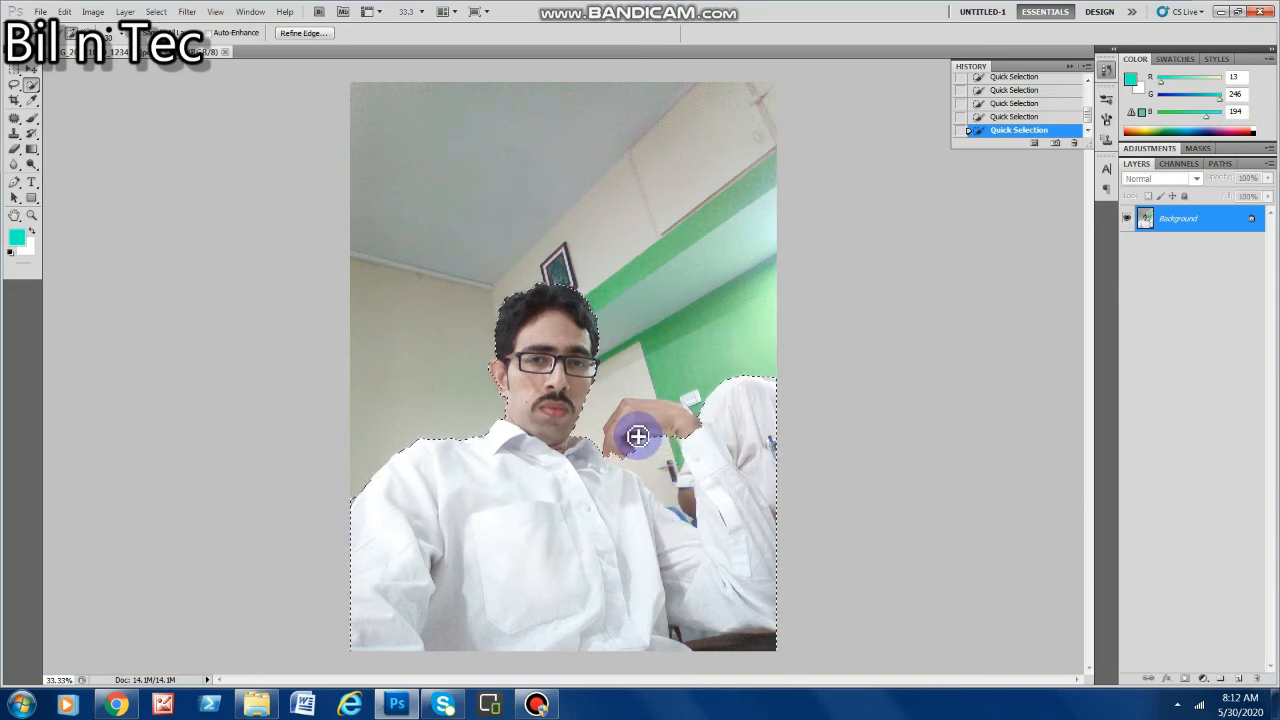
drag(642, 453, 629, 423)
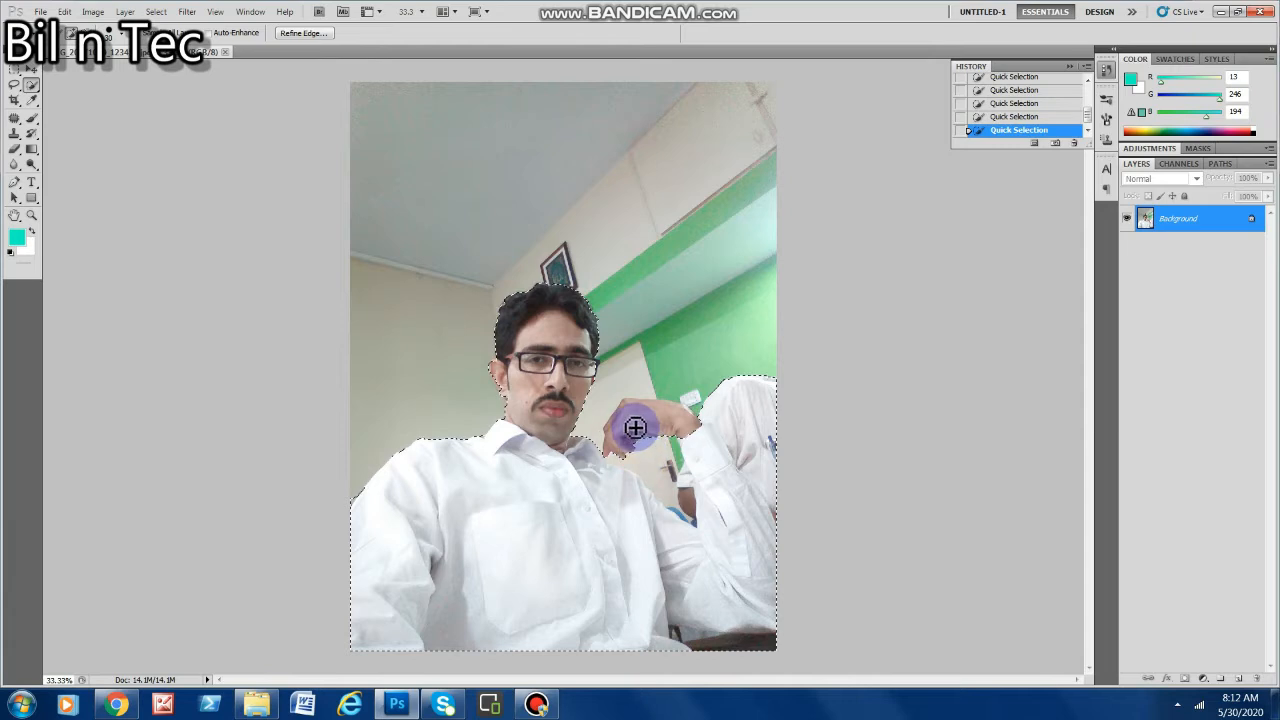
drag(624, 337, 606, 371)
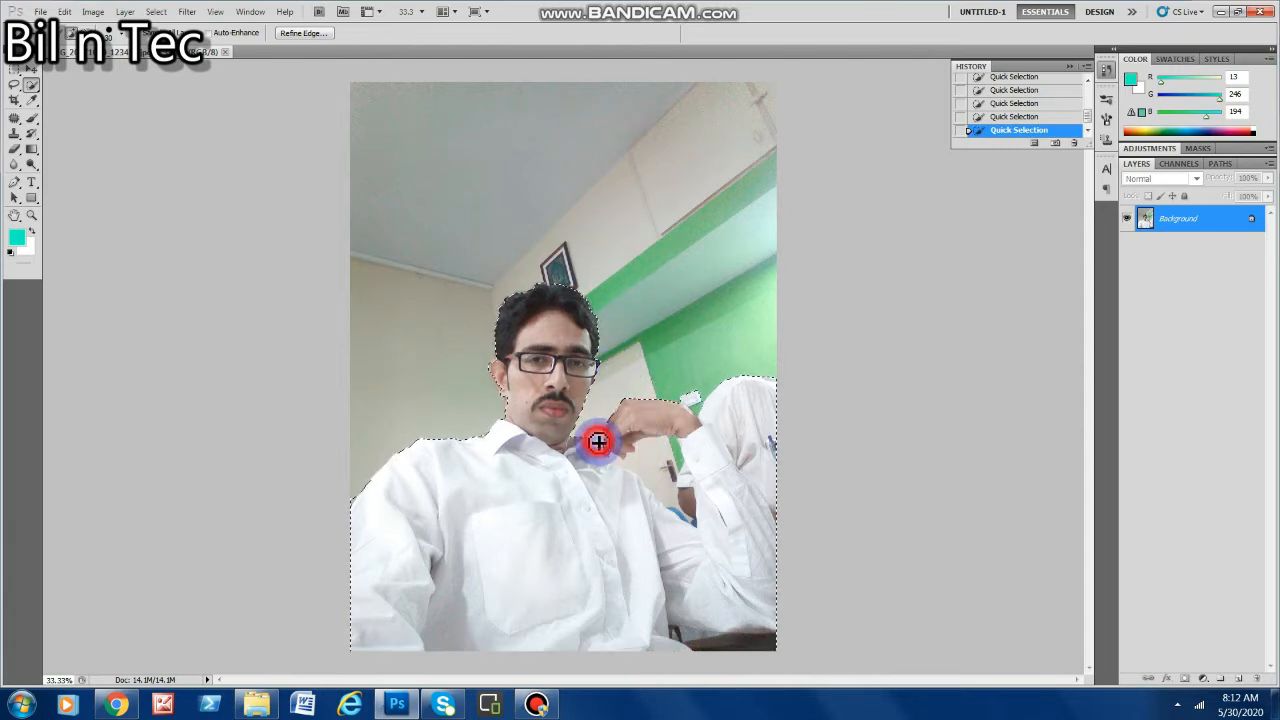
drag(598, 441, 603, 455)
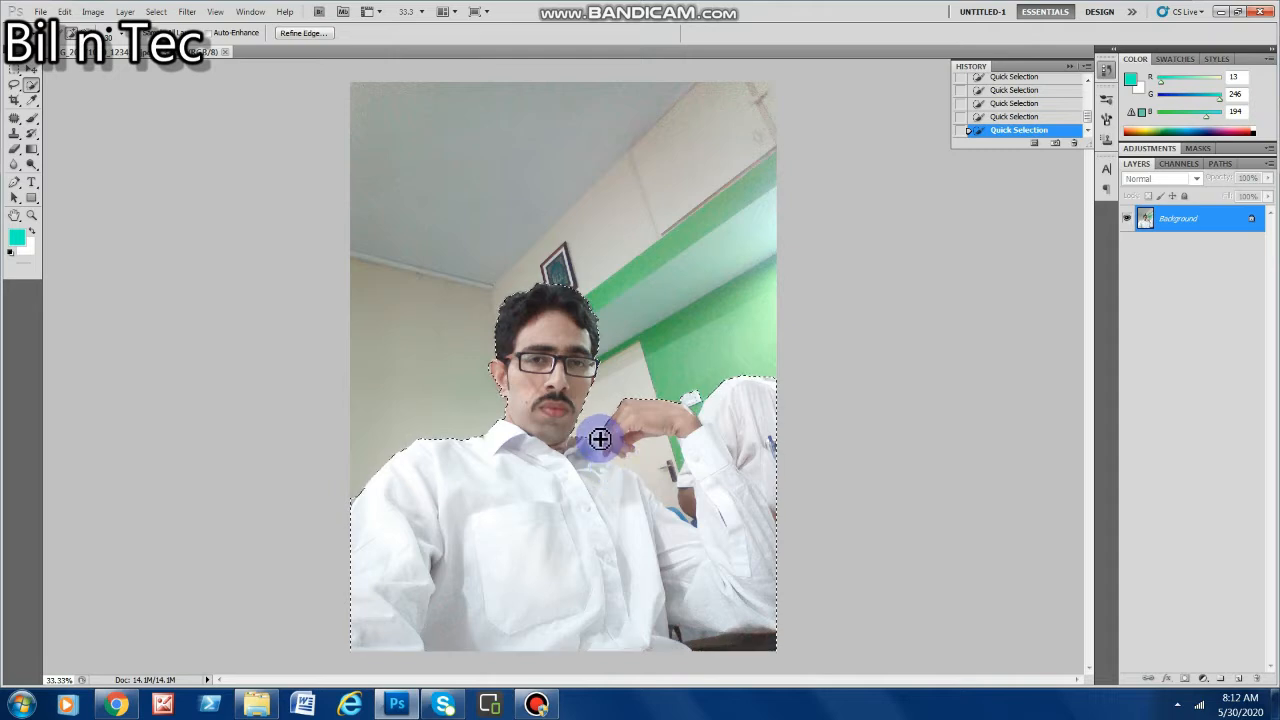
alt+click(602, 413)
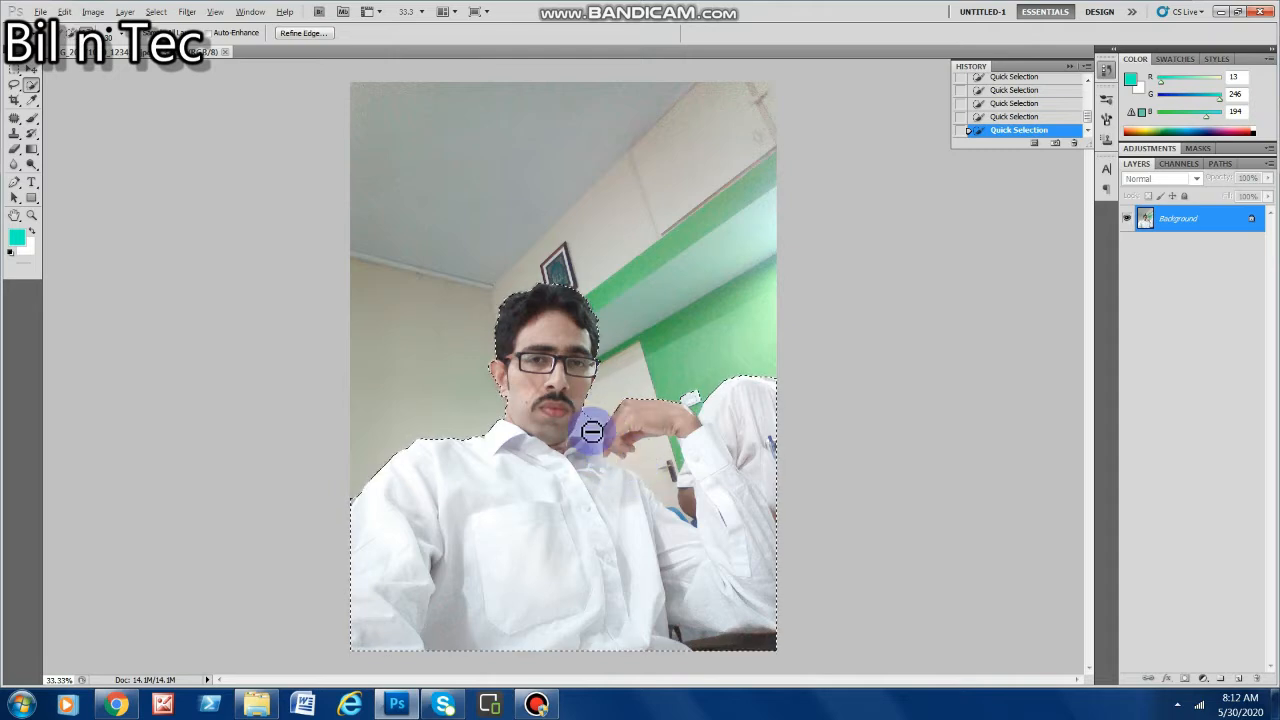
Step: Subtract the background gap between the raised hand, forearm and chest, correcting the edges at the collar and fingers
mouse_move(617, 463)
mouse_down()
mouse_move(697, 521)
mouse_move(680, 446)
mouse_move(654, 437)
mouse_move(643, 452)
mouse_move(620, 425)
mouse_move(619, 436)
mouse_up()
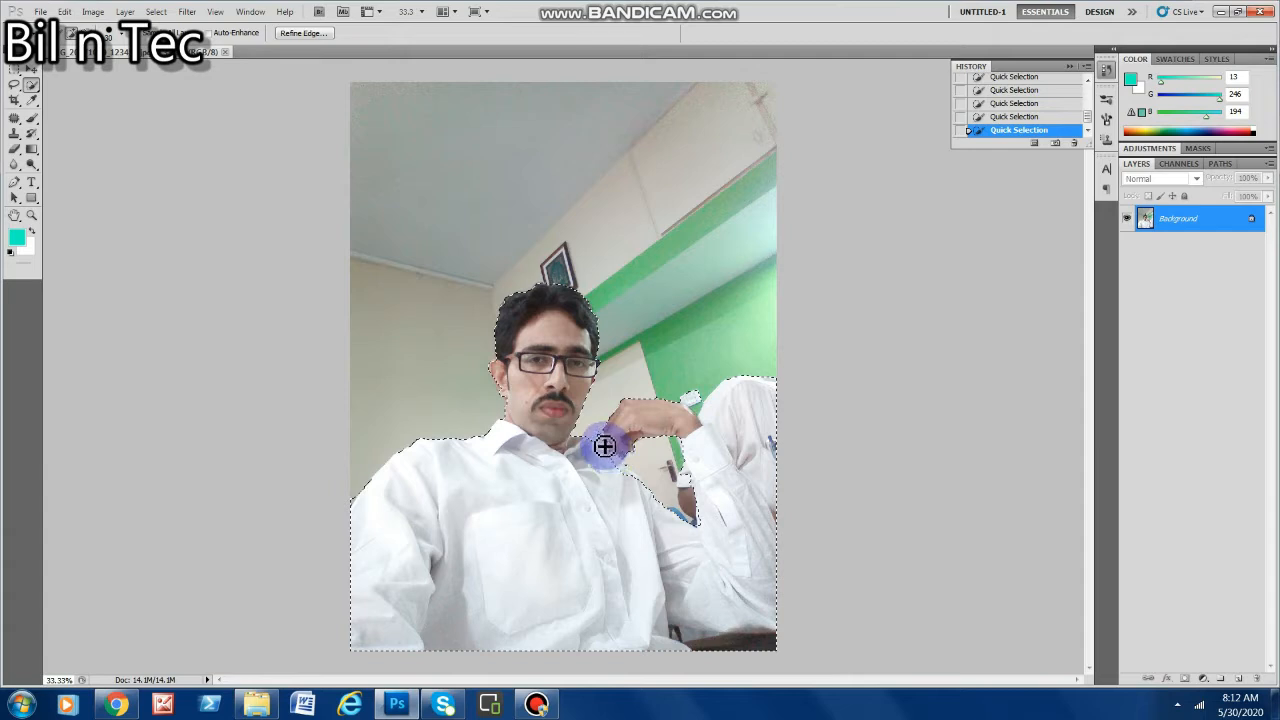
drag(622, 470, 591, 432)
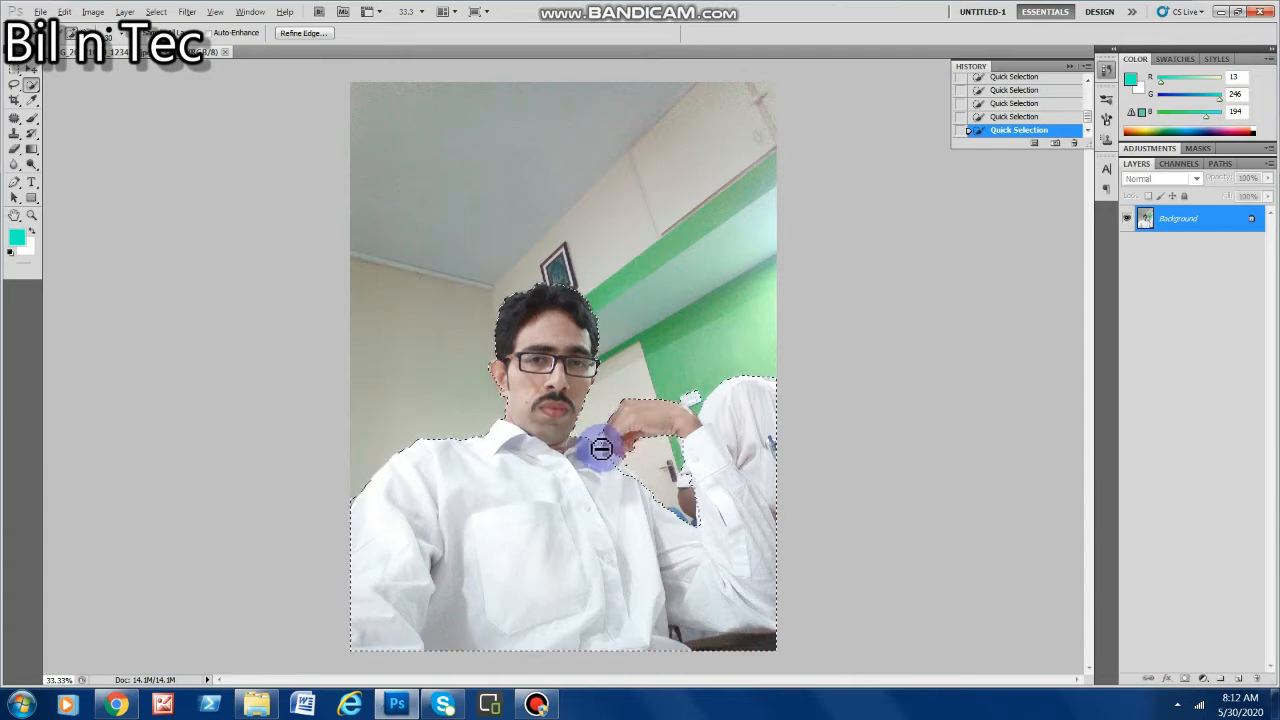
click(596, 430)
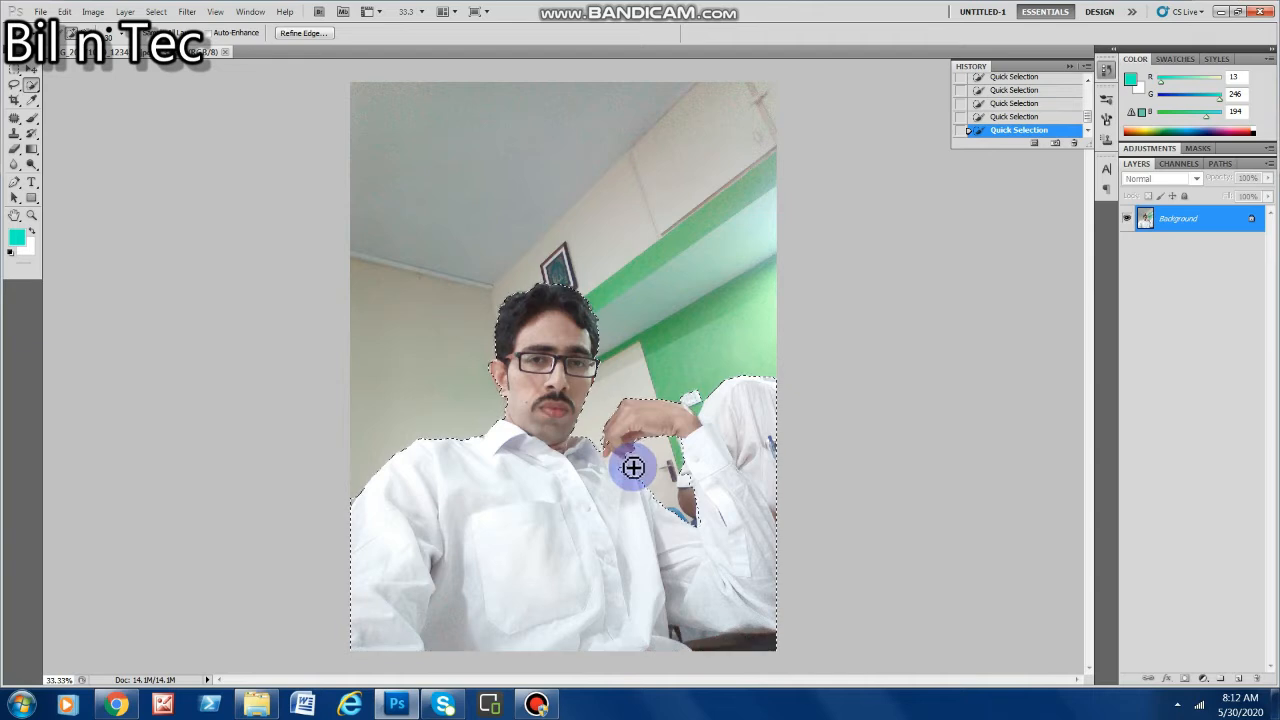
click(625, 467)
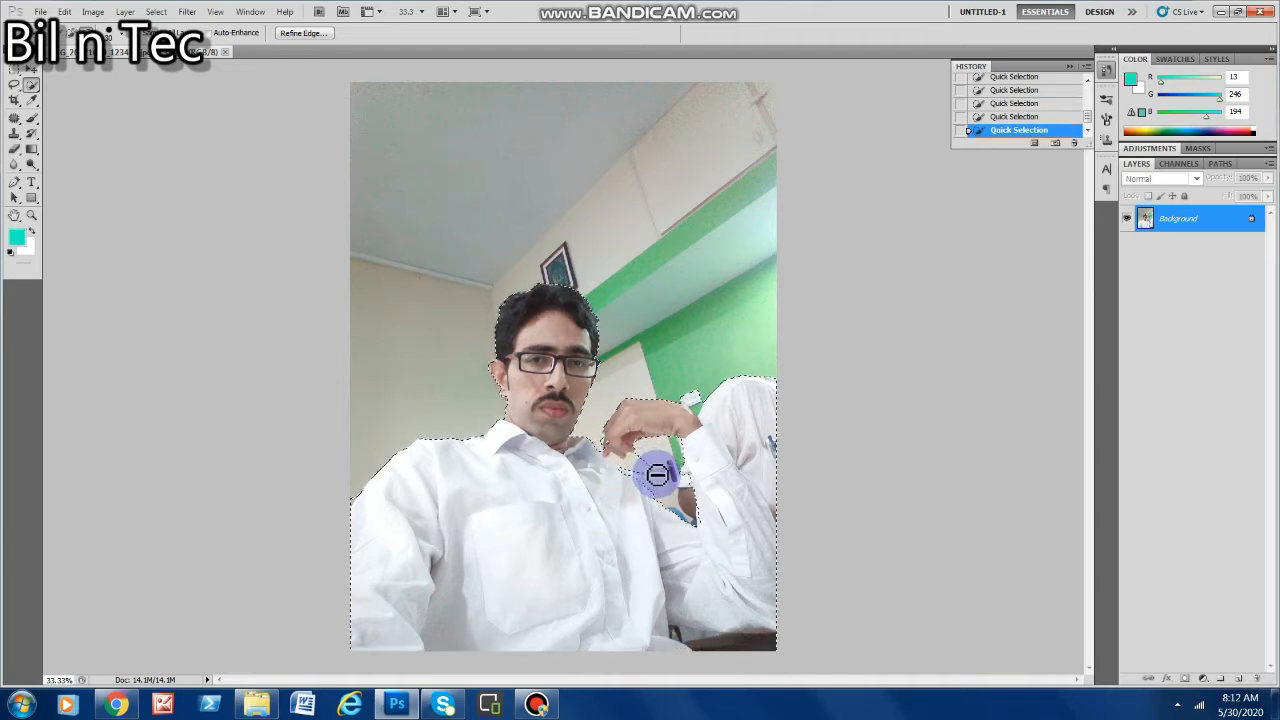
alt+click(656, 475)
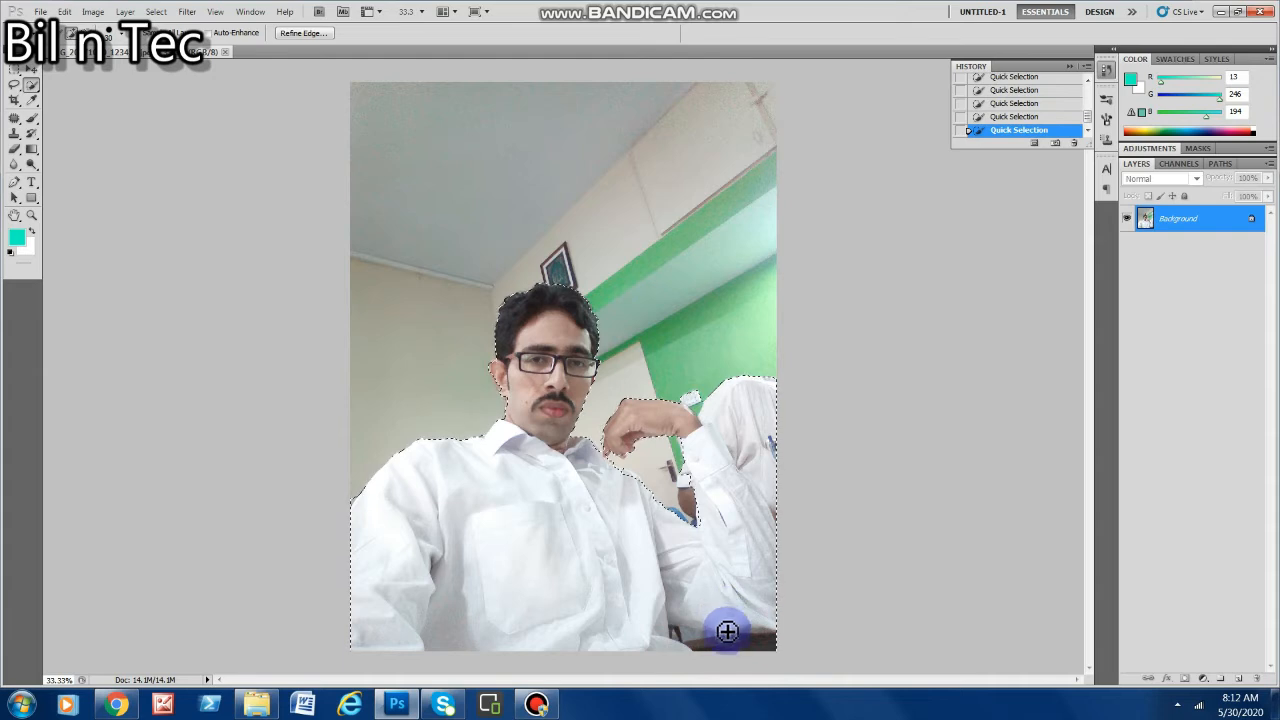
Step: Exclude the person behind and the dark area below the elbow from the selection, keeping the man's whole sleeve selected
click(693, 654)
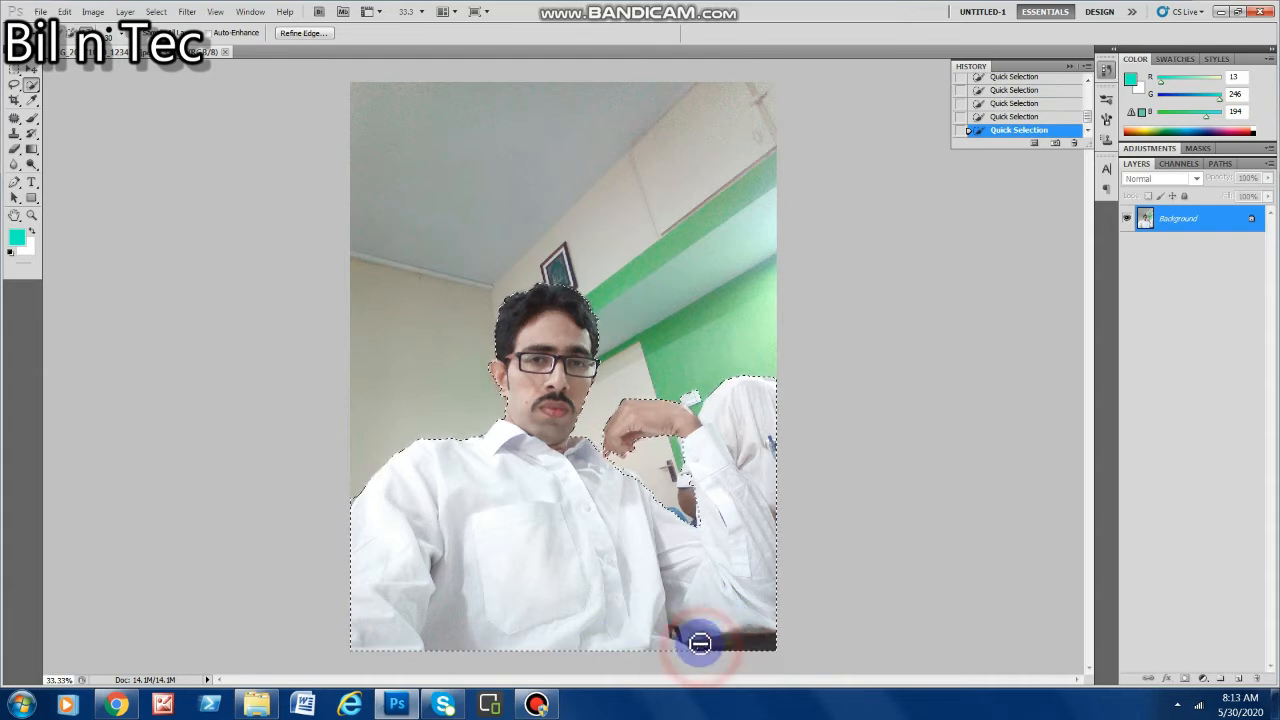
alt+click(680, 634)
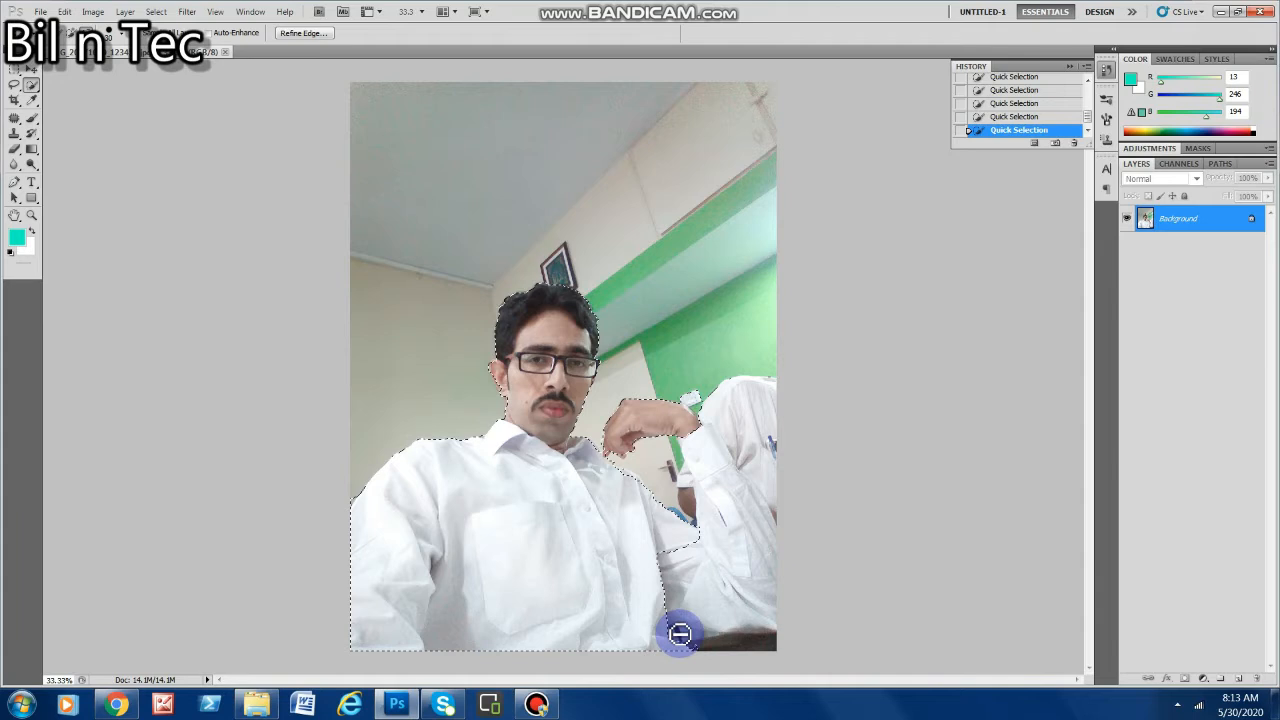
click(658, 557)
mouse_move(674, 570)
mouse_down()
mouse_move(699, 616)
mouse_move(730, 618)
mouse_move(726, 540)
mouse_move(757, 534)
mouse_up()
alt+click(707, 647)
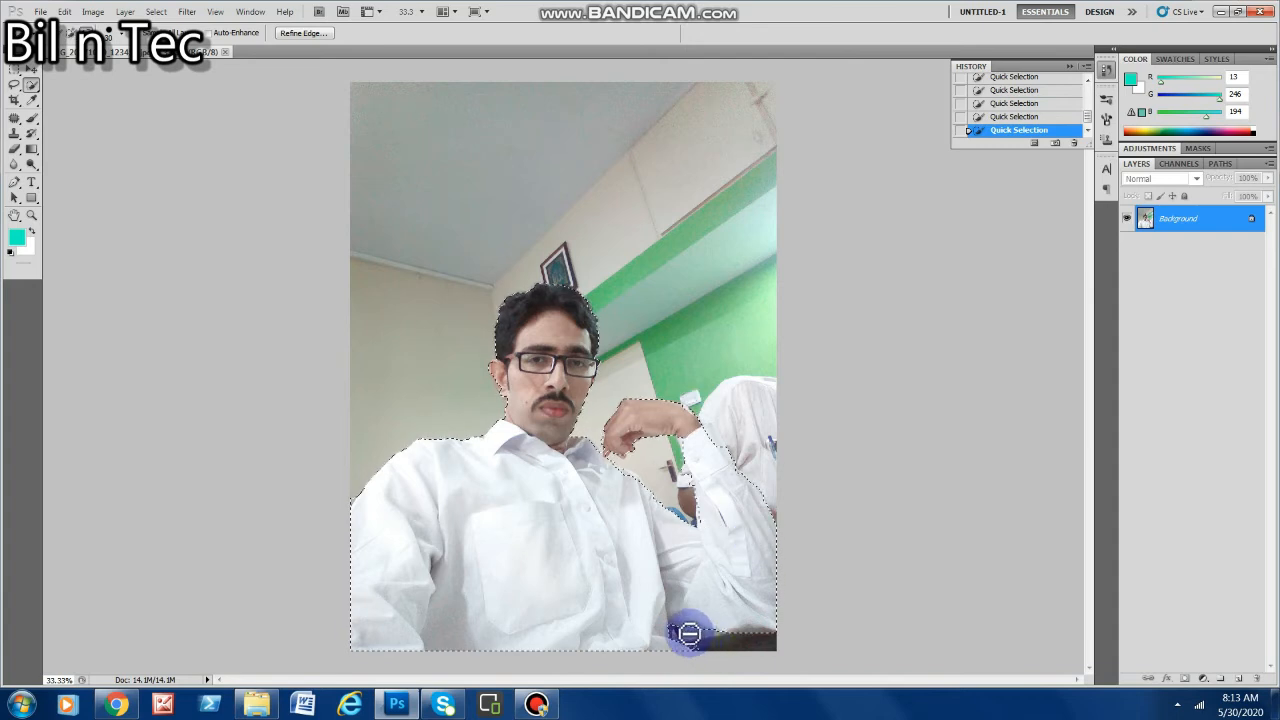
mouse_move(680, 631)
mouse_down()
mouse_move(700, 652)
mouse_move(697, 616)
mouse_up()
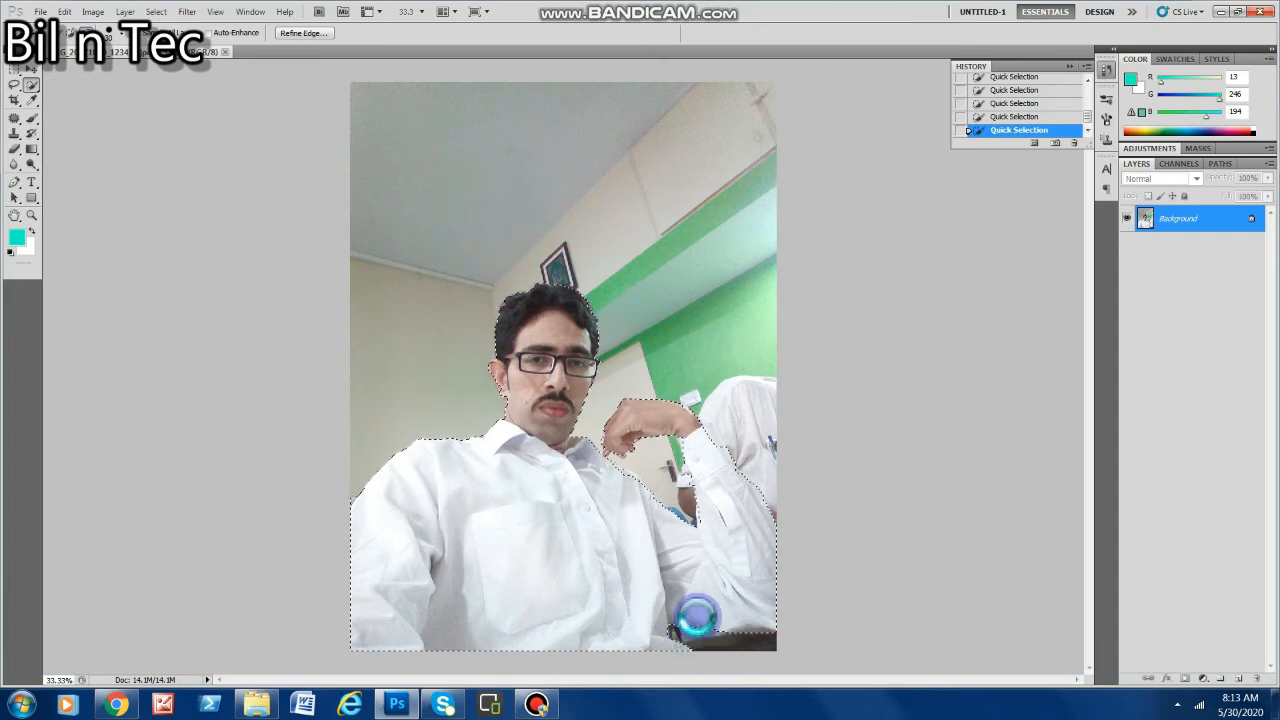
Step: Refine the selection edge around the fingers and the shirt just below the raised hand
drag(696, 533, 622, 448)
click(622, 448)
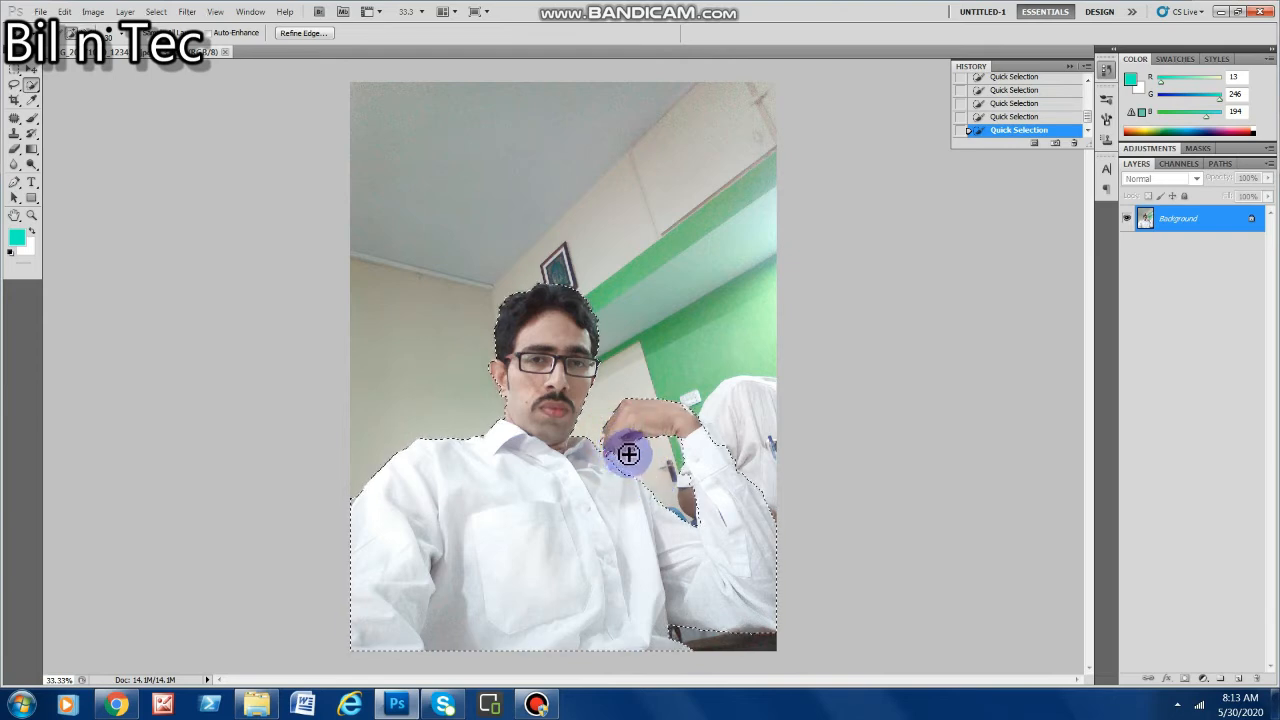
click(640, 463)
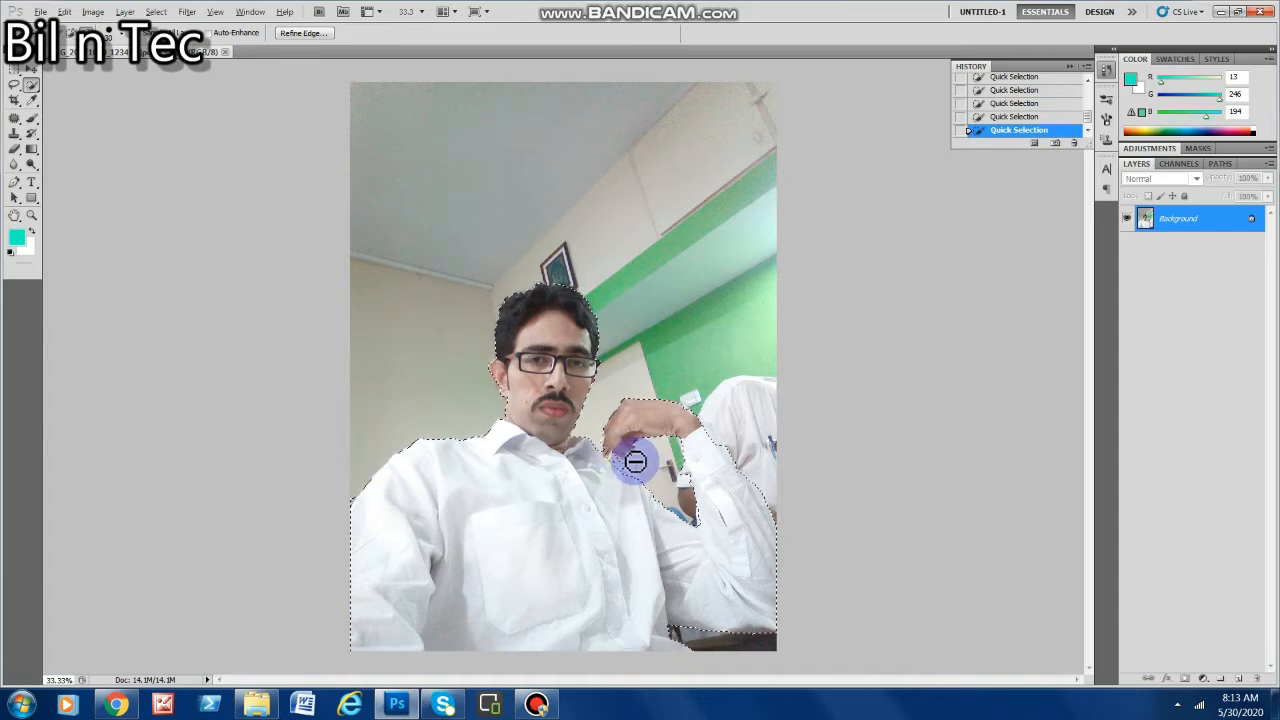
click(633, 461)
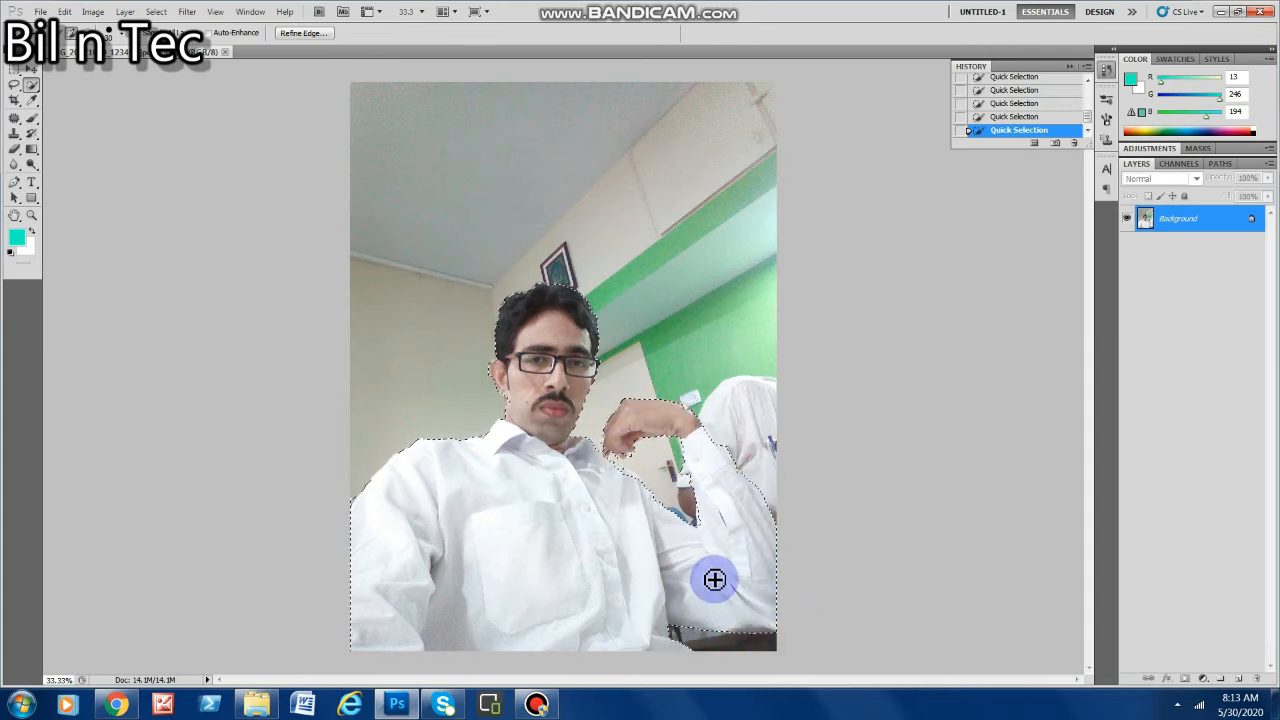
Step: Invert the selection and copy the surroundings to a new layer with Layer via Copy
right_click(481, 219)
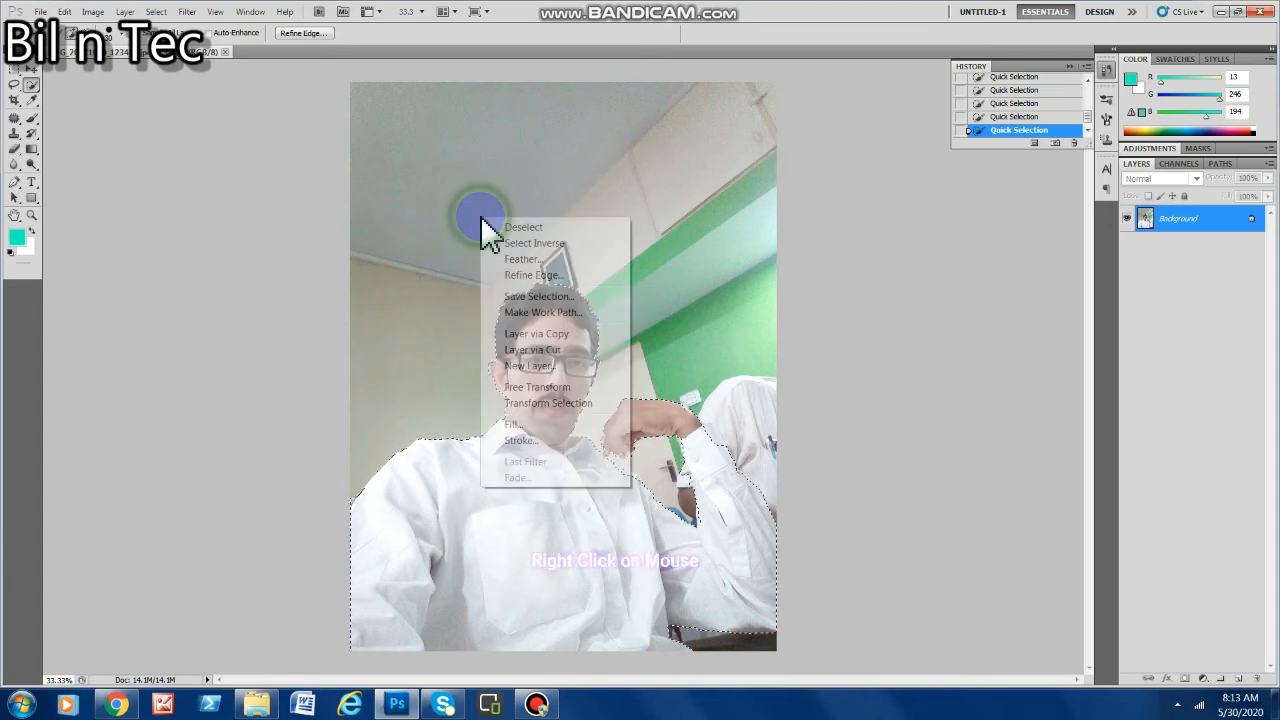
click(555, 245)
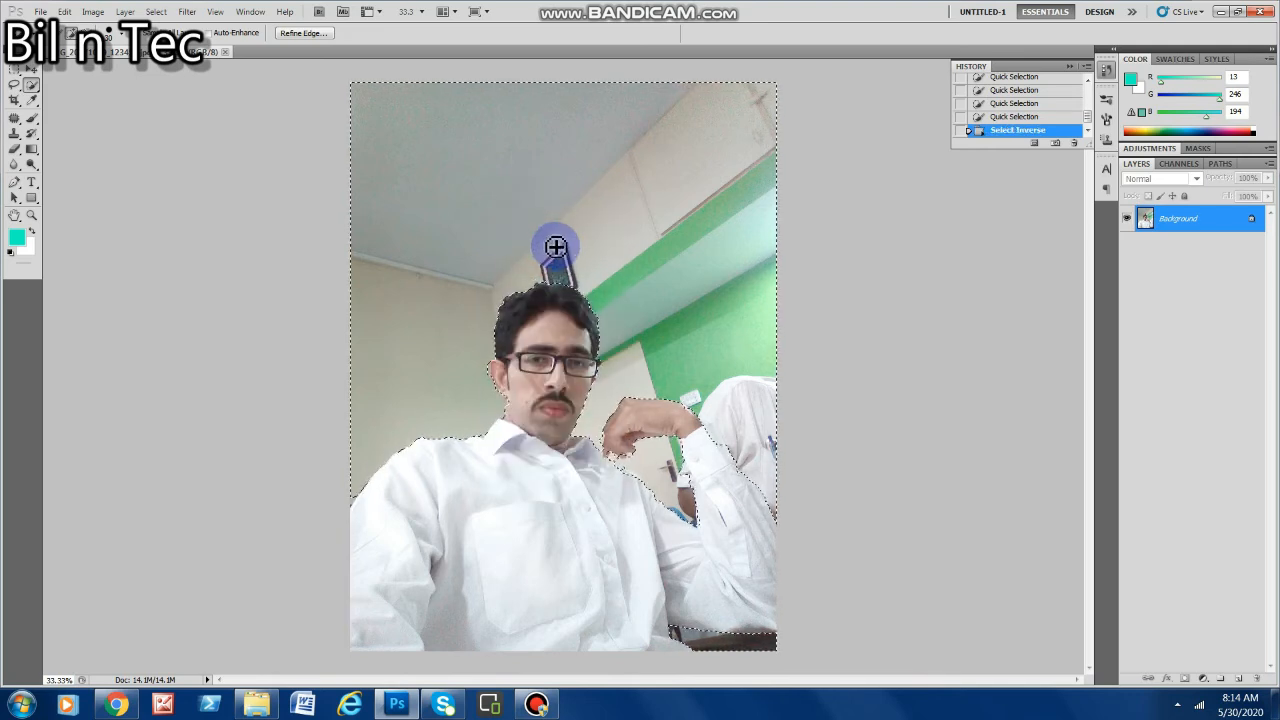
right_click(552, 248)
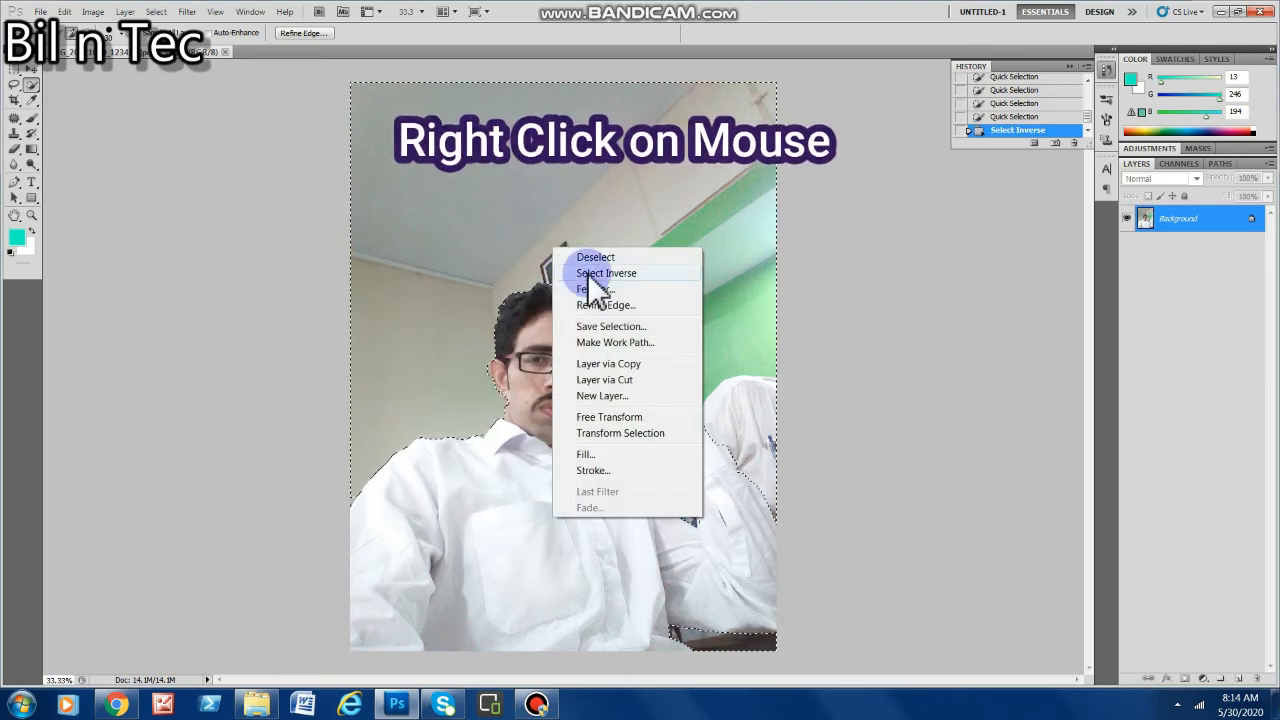
click(630, 365)
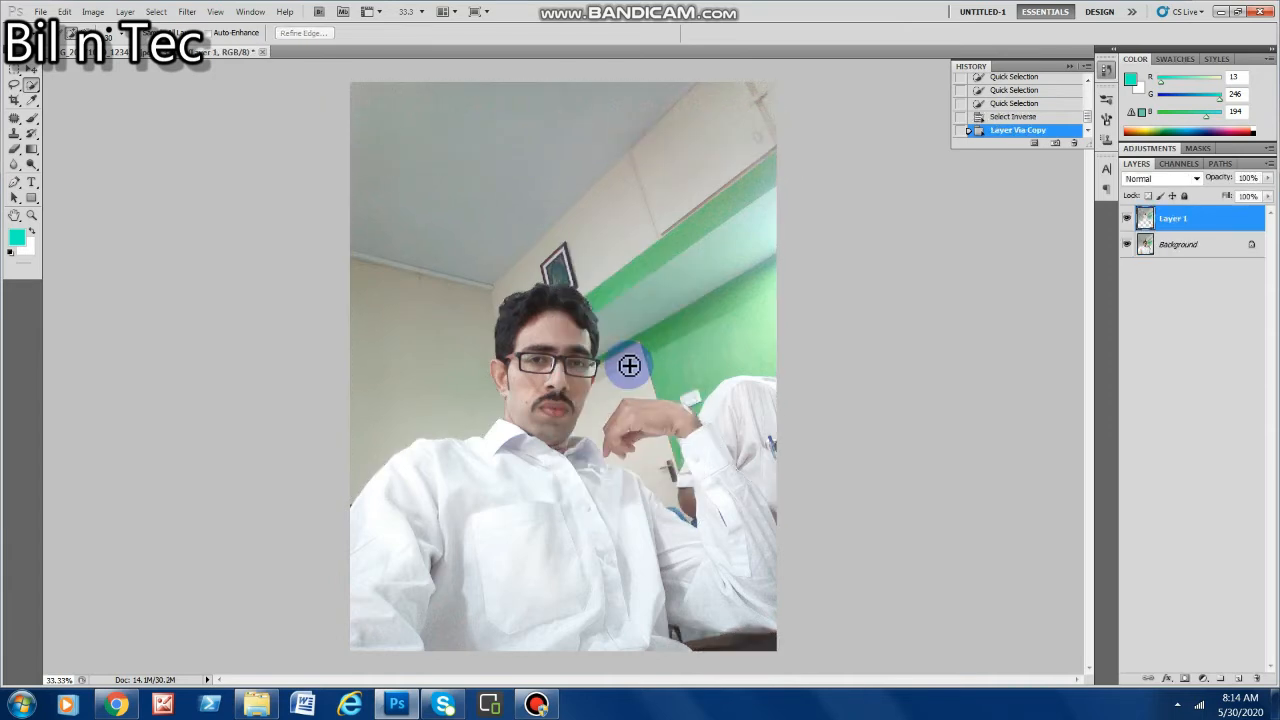
Step: Hide the Background layer, apply Gaussian Blur with a radius of about 34 pixels to Layer 1, and show the Background layer again
click(1127, 250)
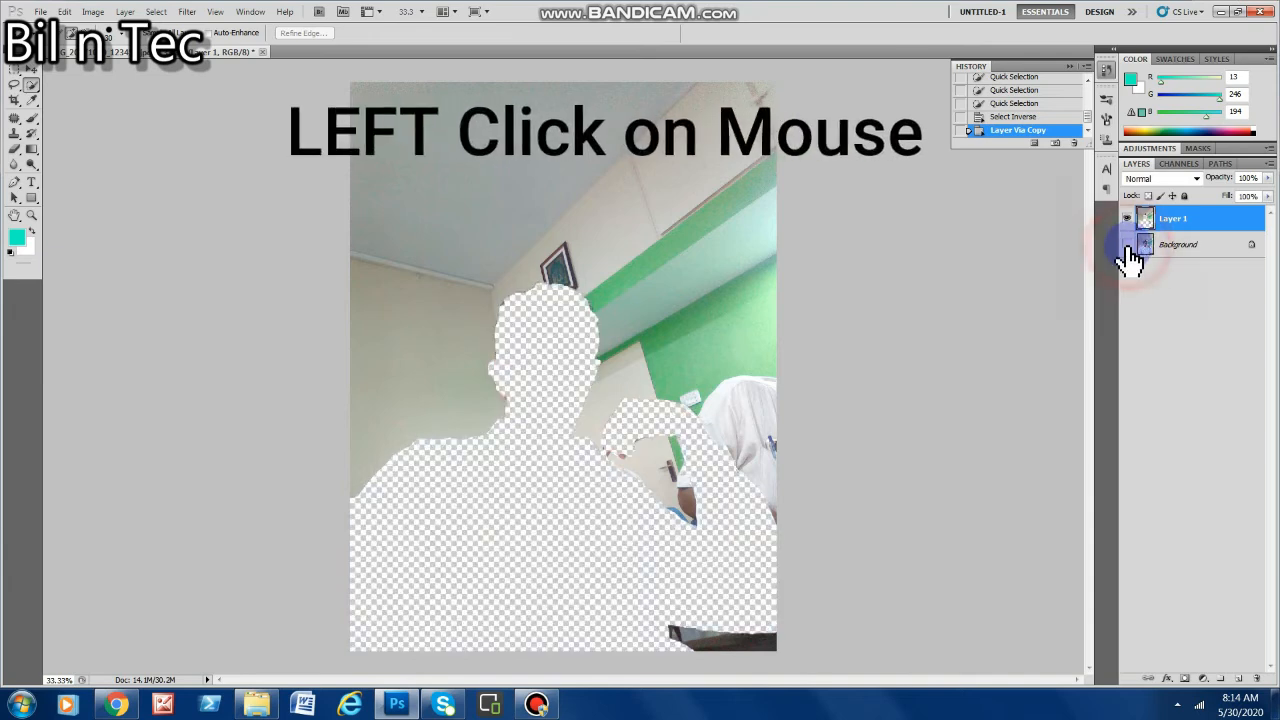
click(188, 12)
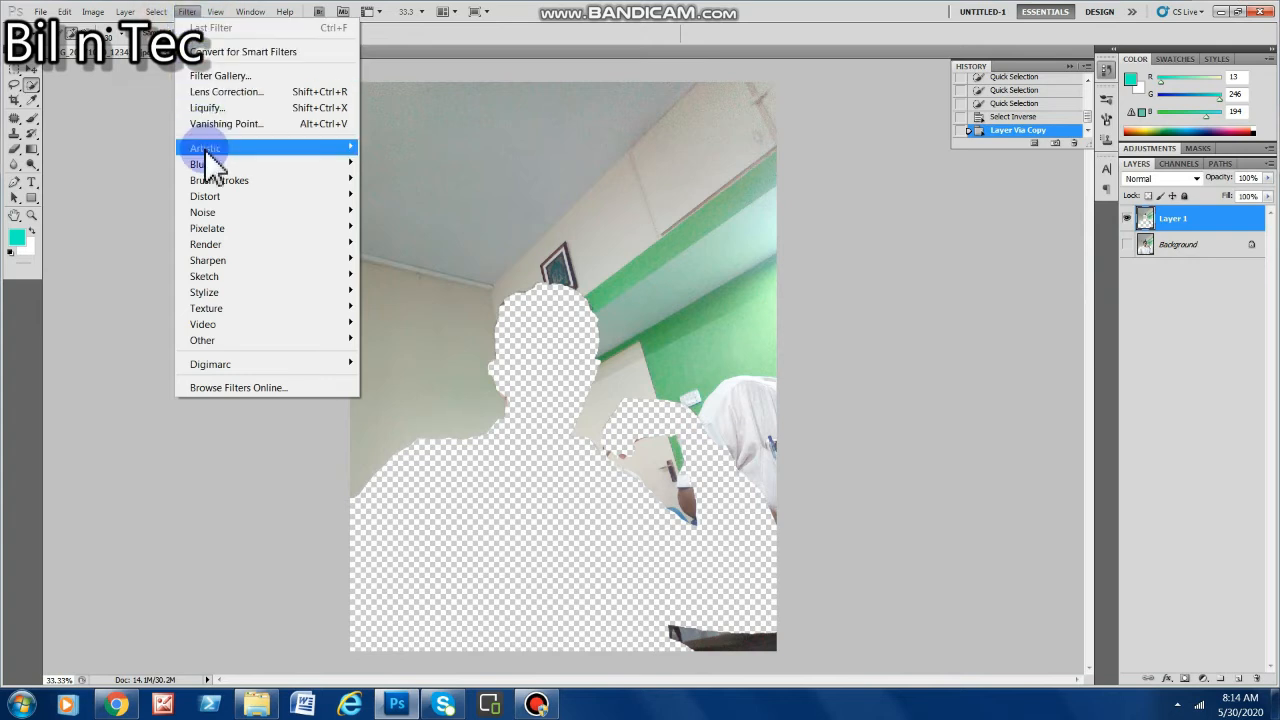
mouse_move(240, 164)
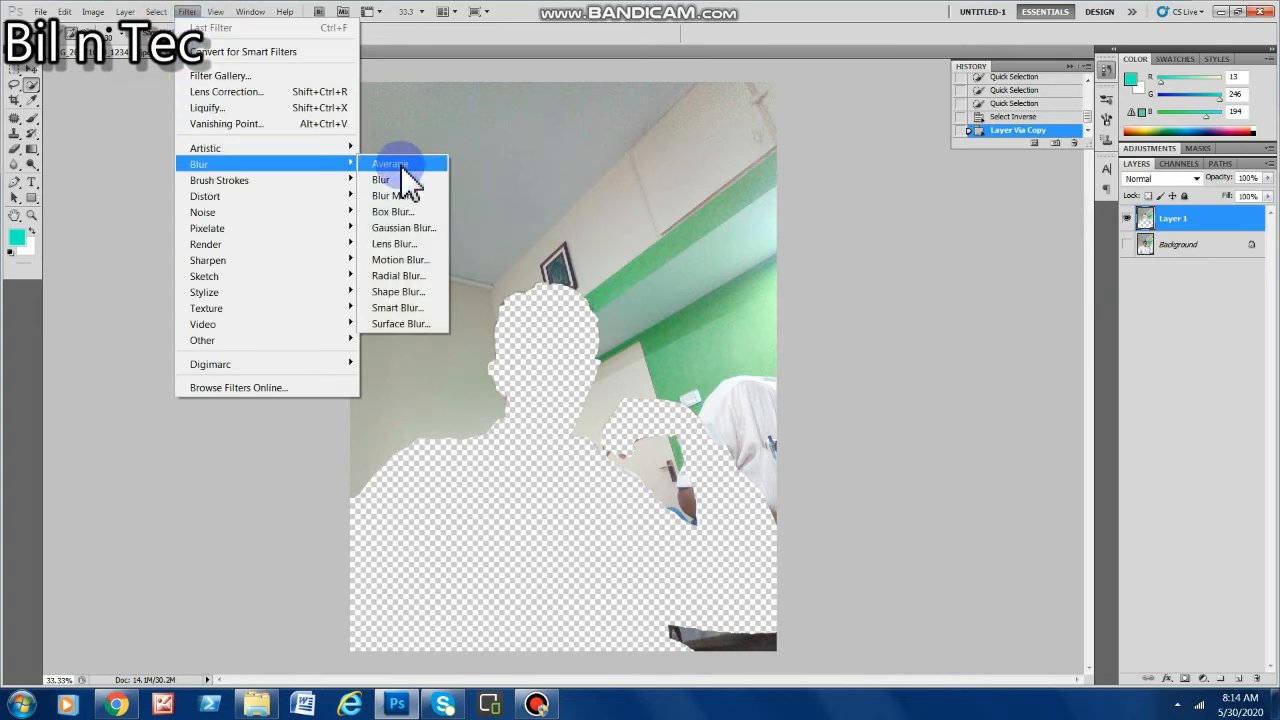
click(396, 229)
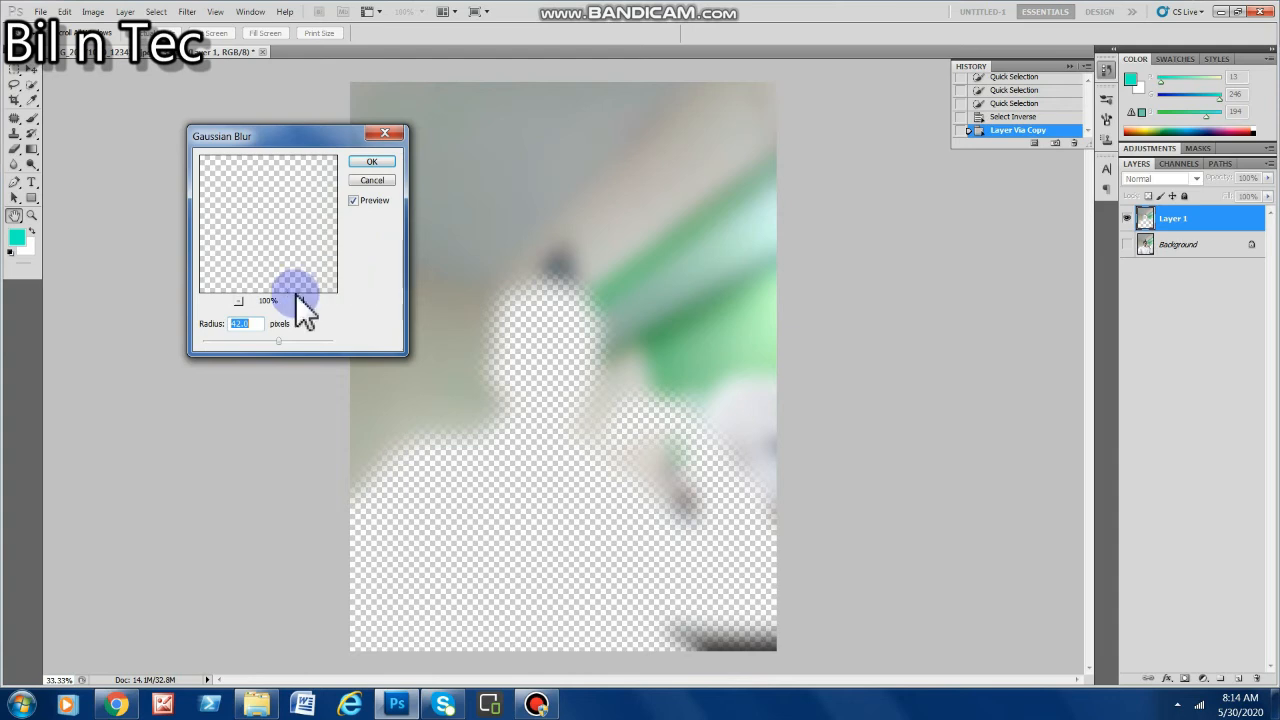
mouse_move(277, 341)
mouse_down()
mouse_move(234, 339)
mouse_move(292, 341)
mouse_up()
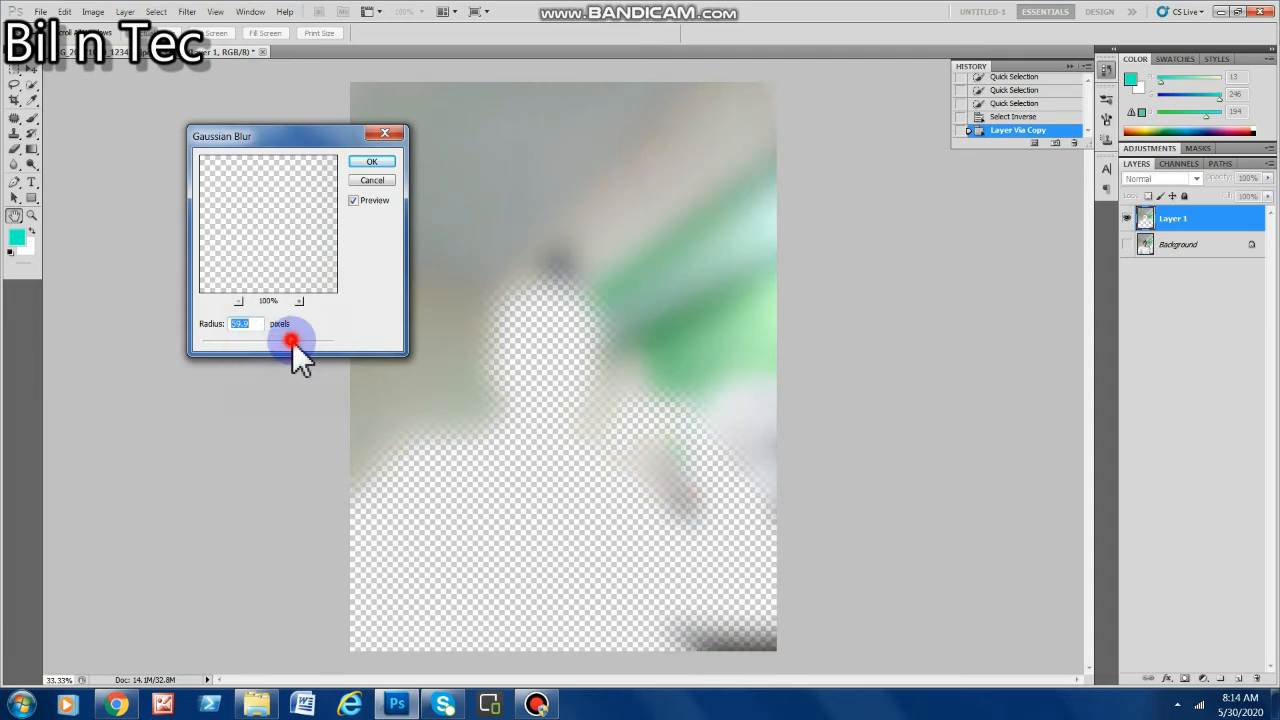
drag(290, 341, 274, 341)
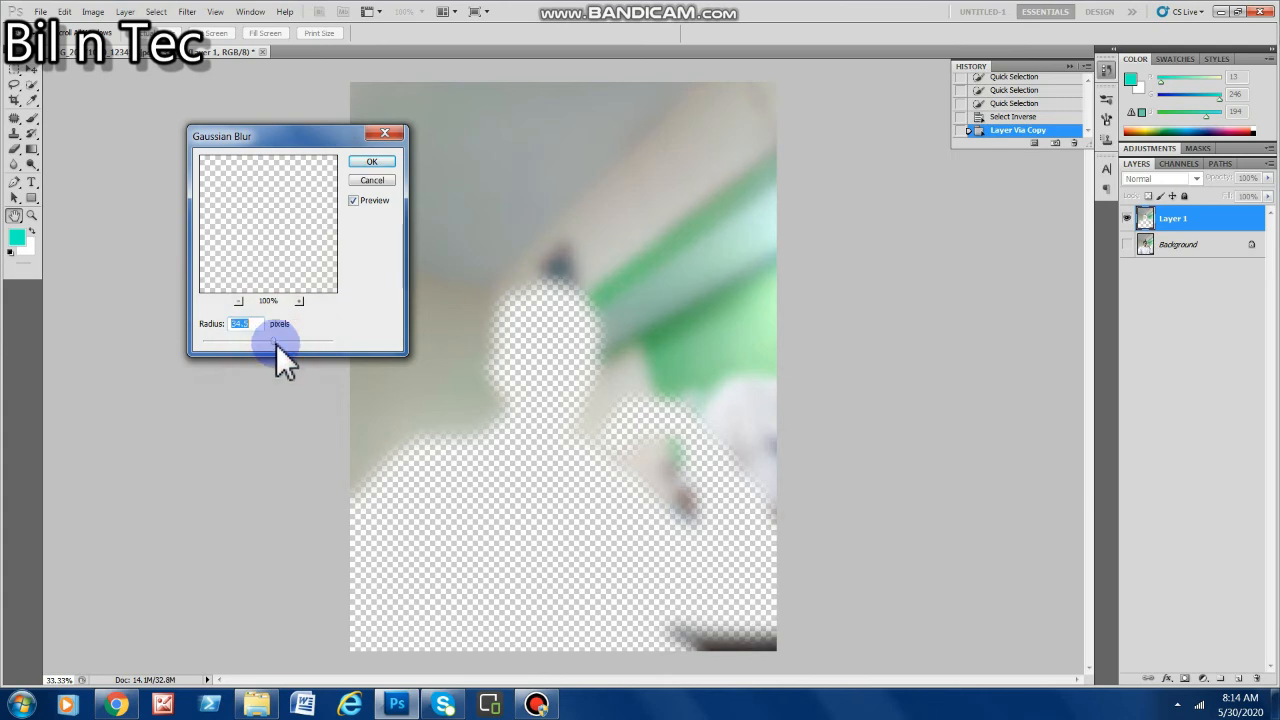
click(371, 162)
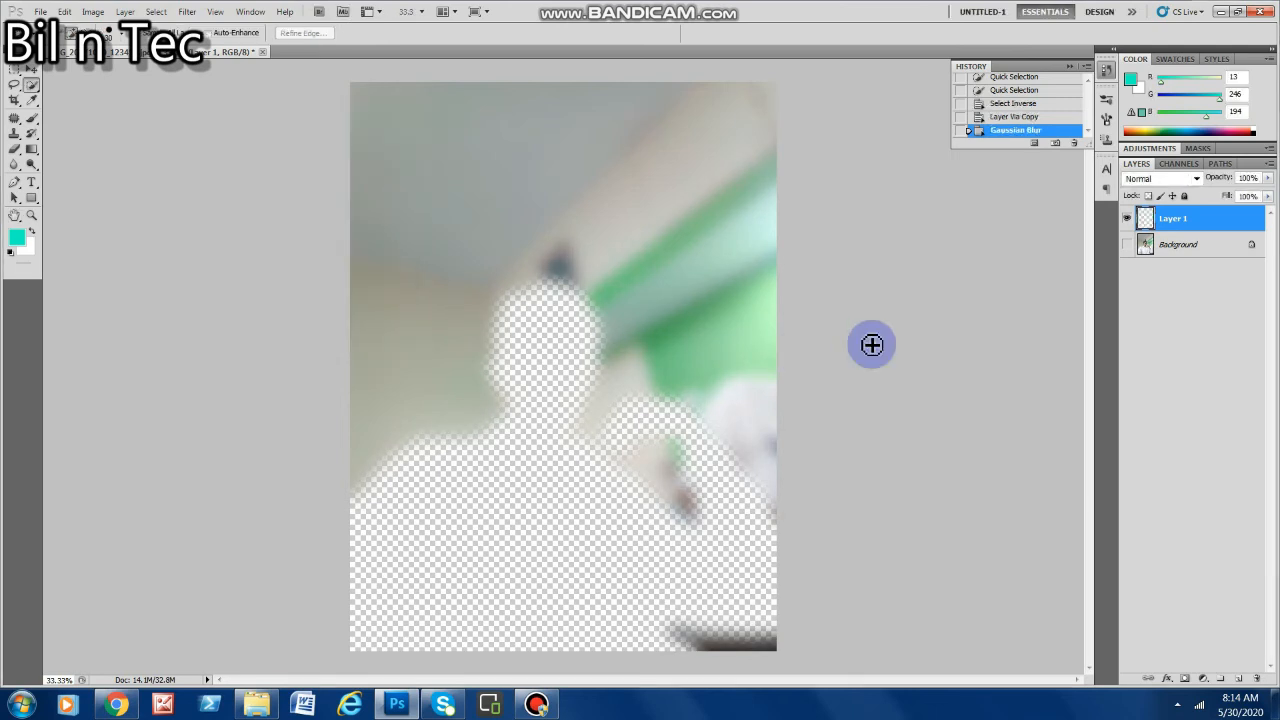
click(1127, 245)
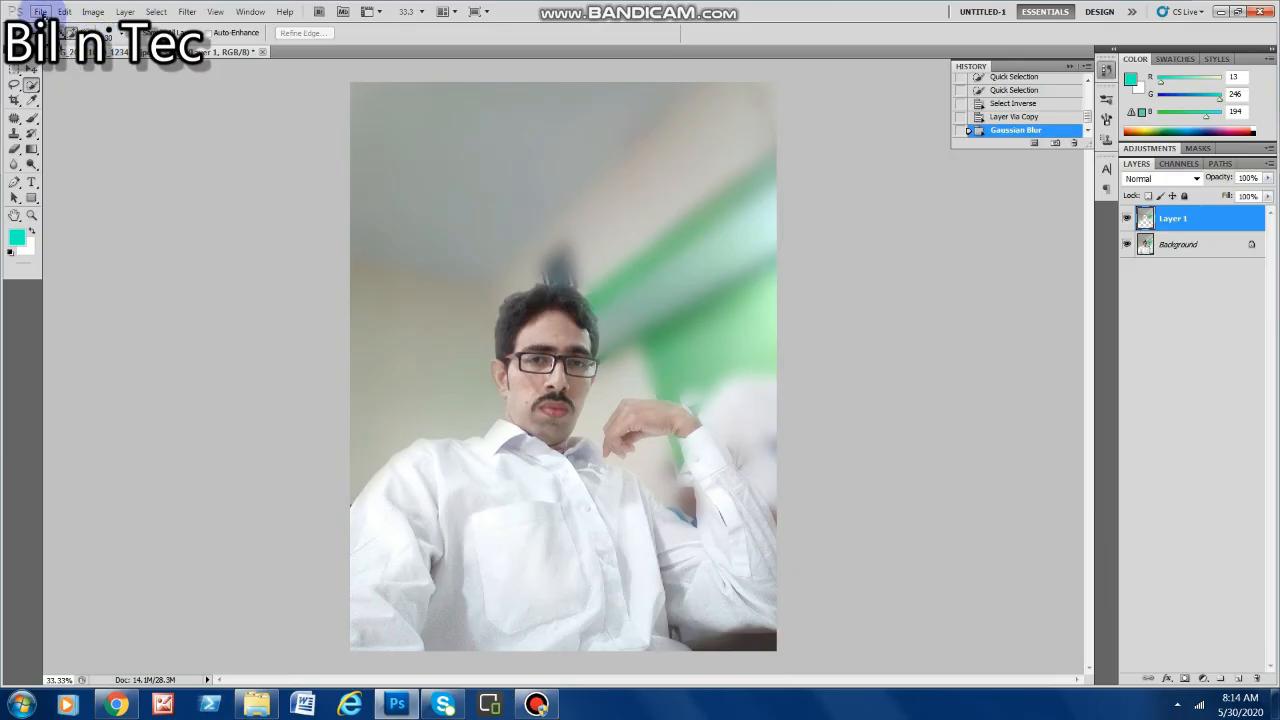
Step: Save the image as a JPEG copy named "Bil n tec" with High quality and the Baseline ("Standard") format option
click(40, 11)
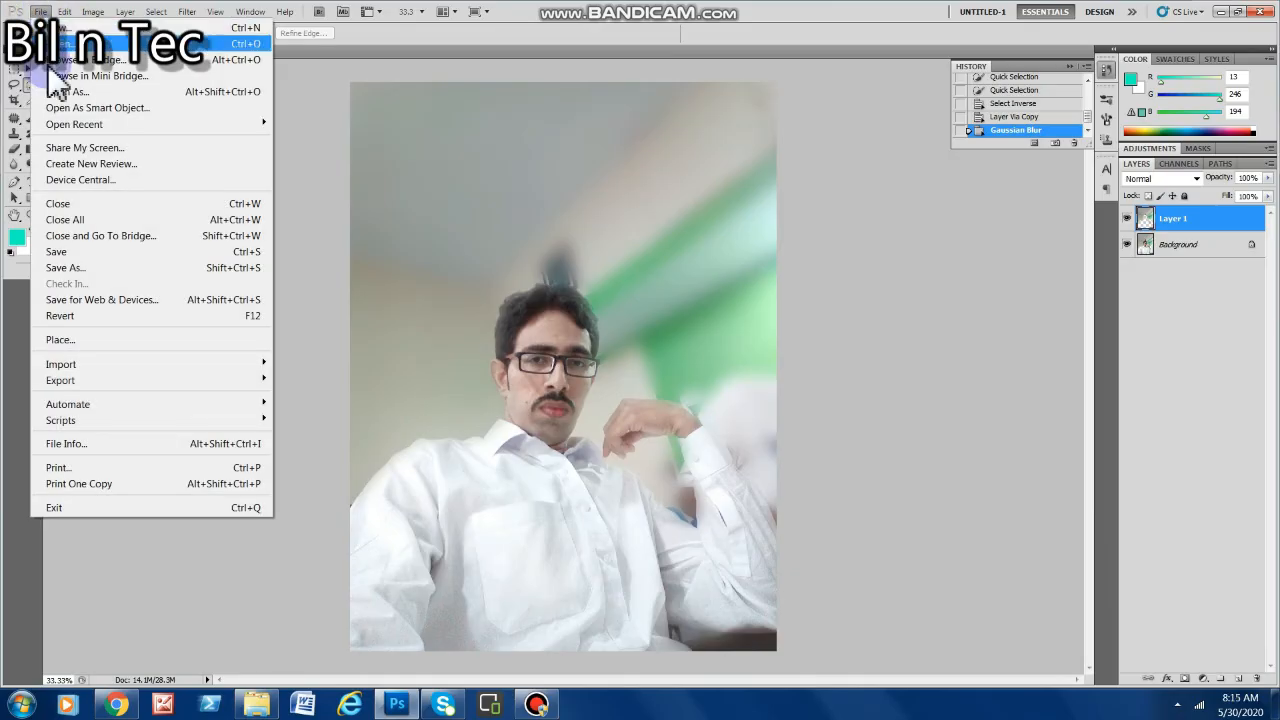
click(76, 252)
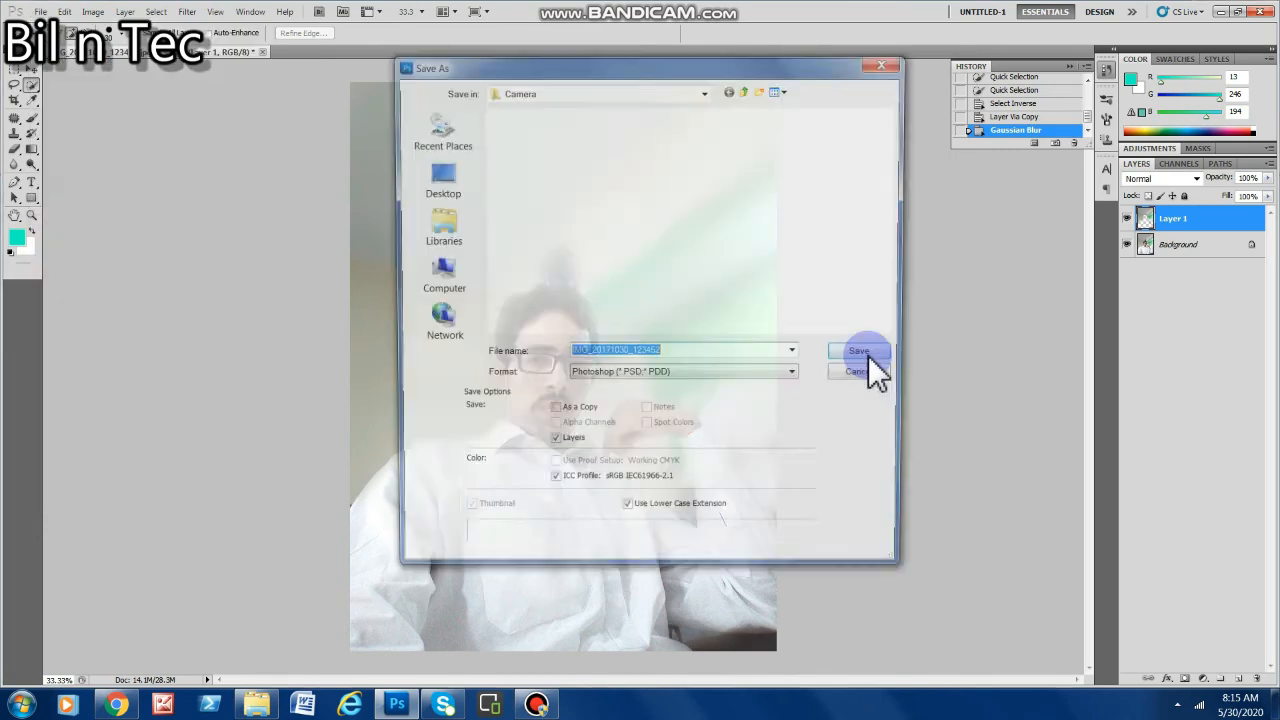
click(795, 377)
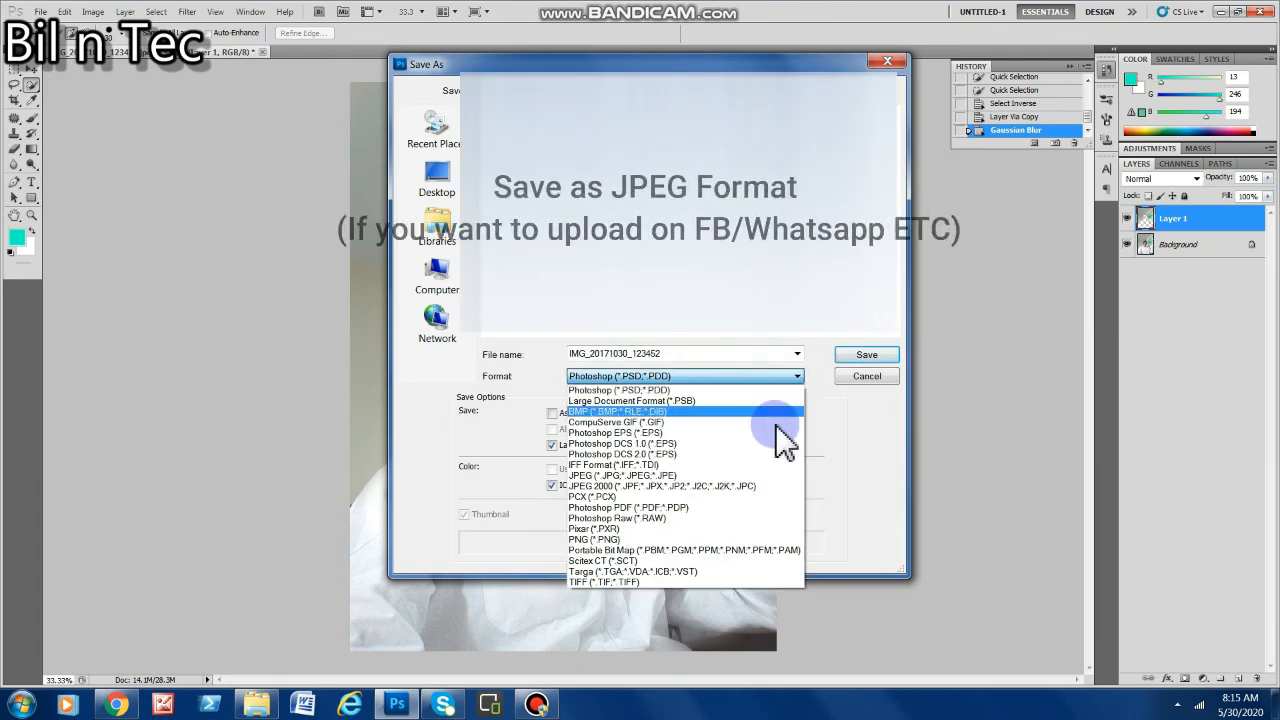
click(768, 476)
click(713, 355)
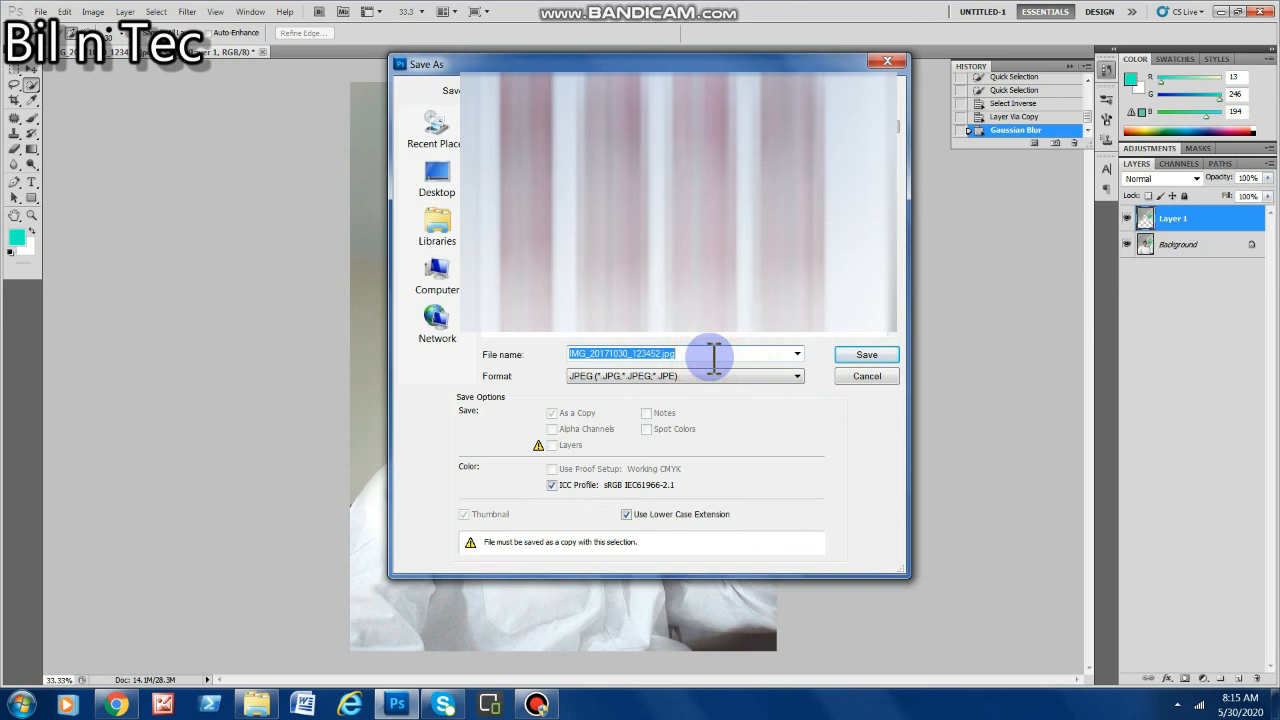
key(BackSpace)
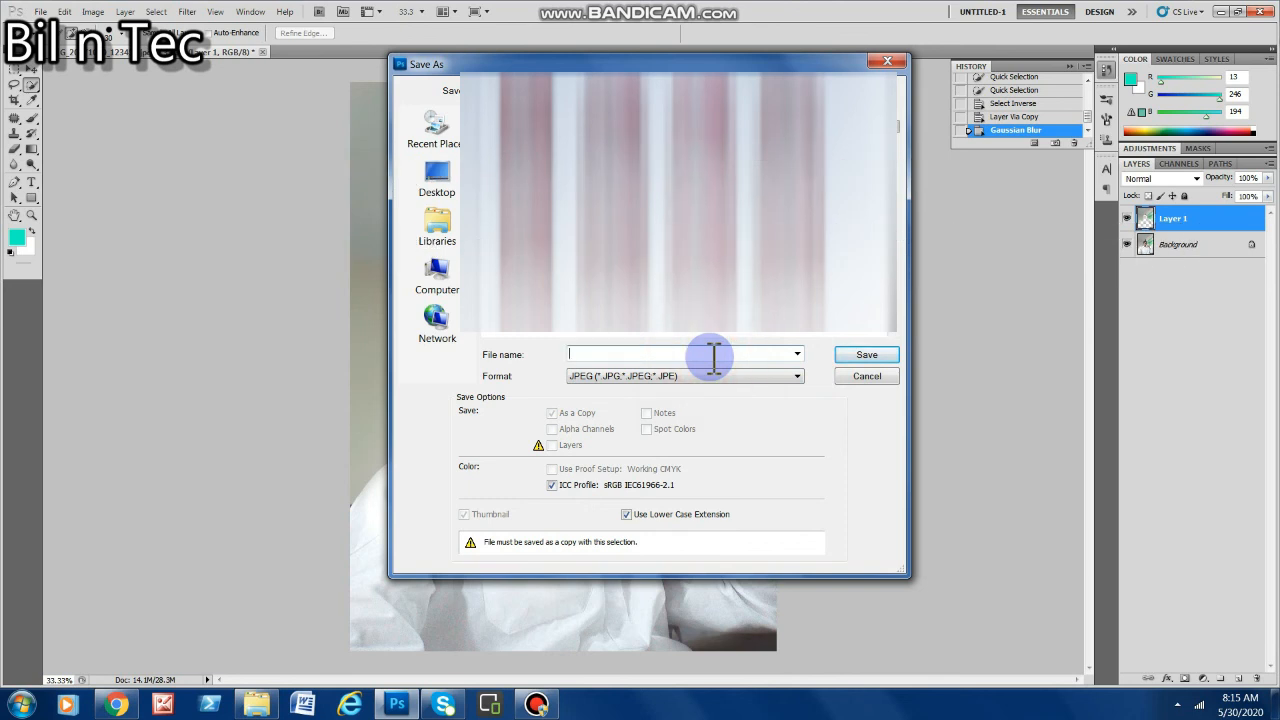
text(Bil n tec)
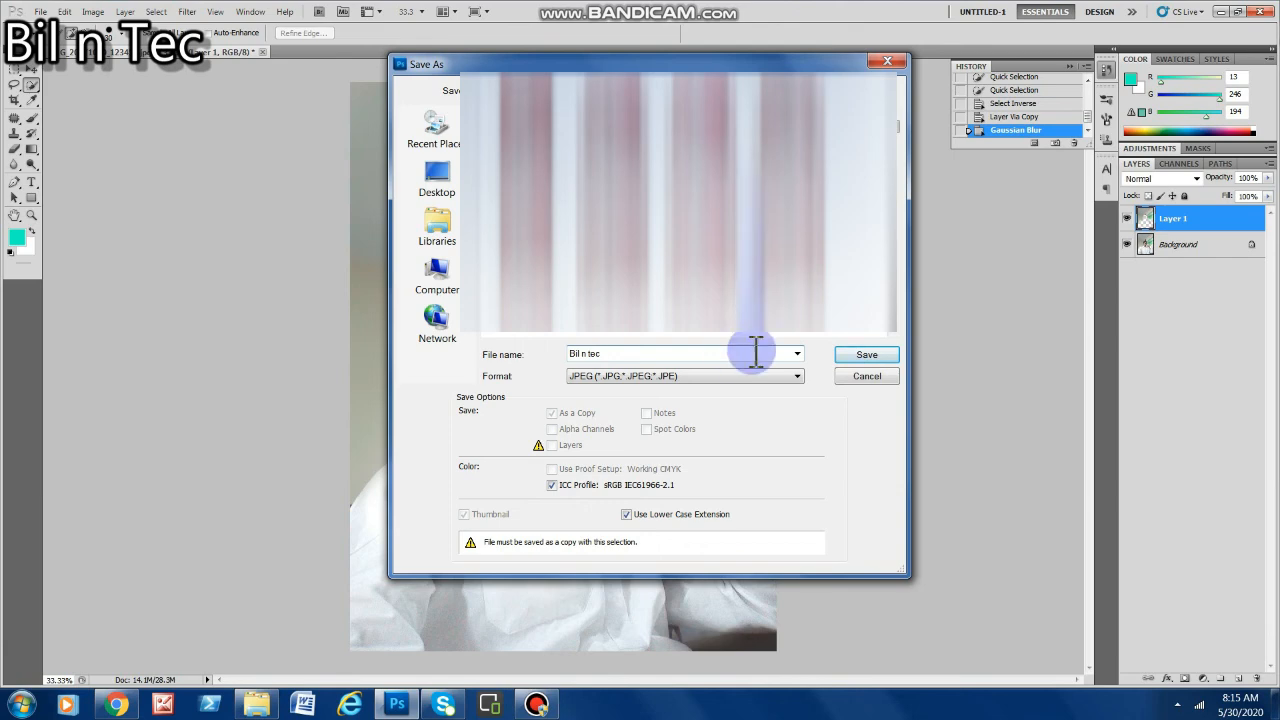
click(851, 357)
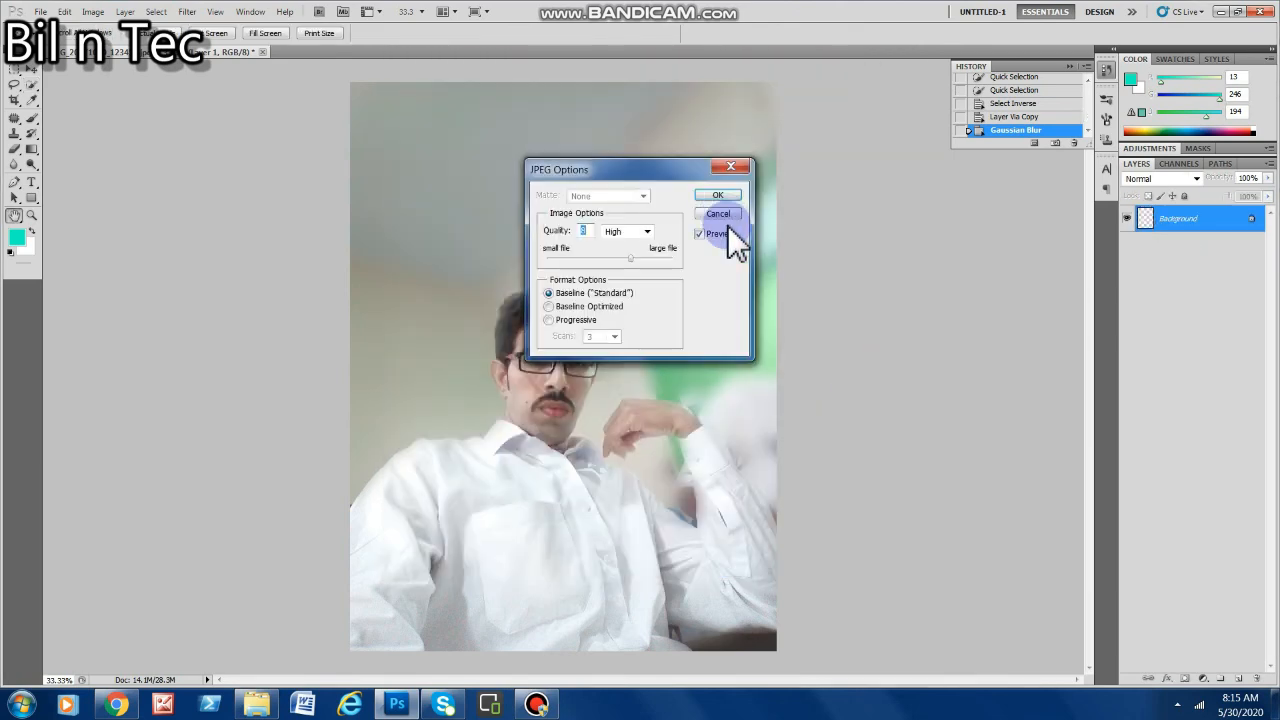
click(732, 195)
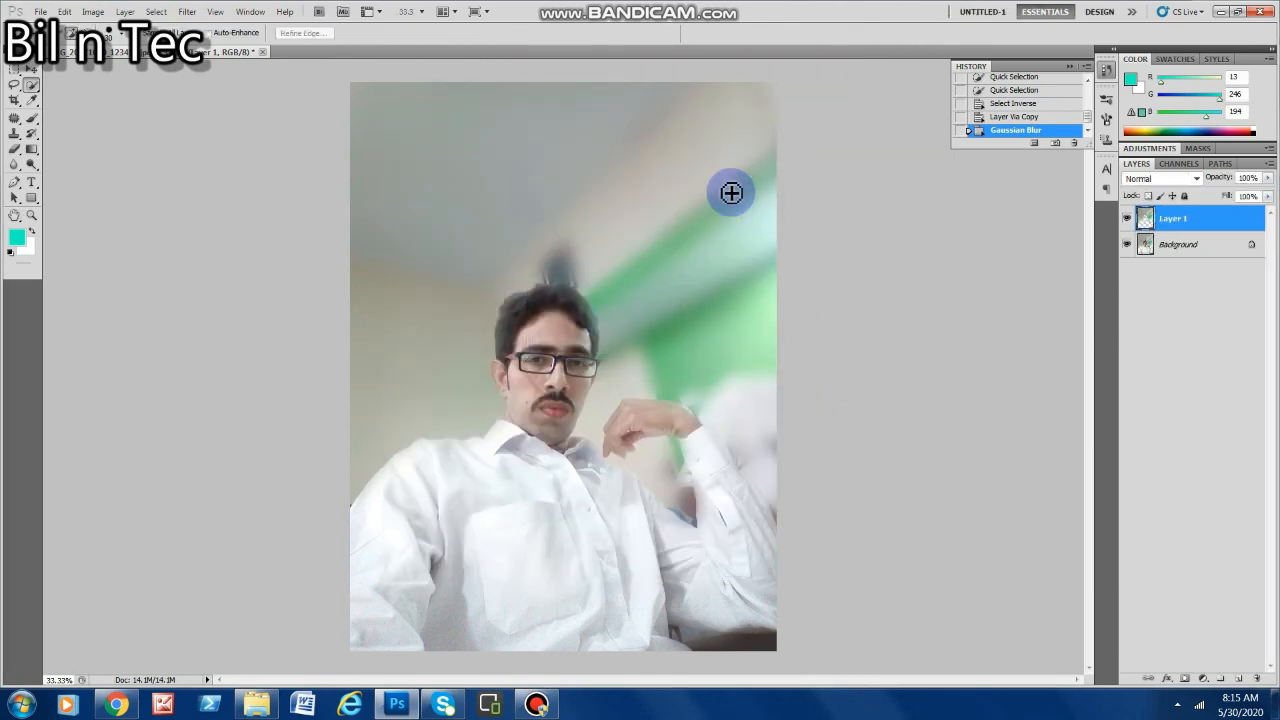